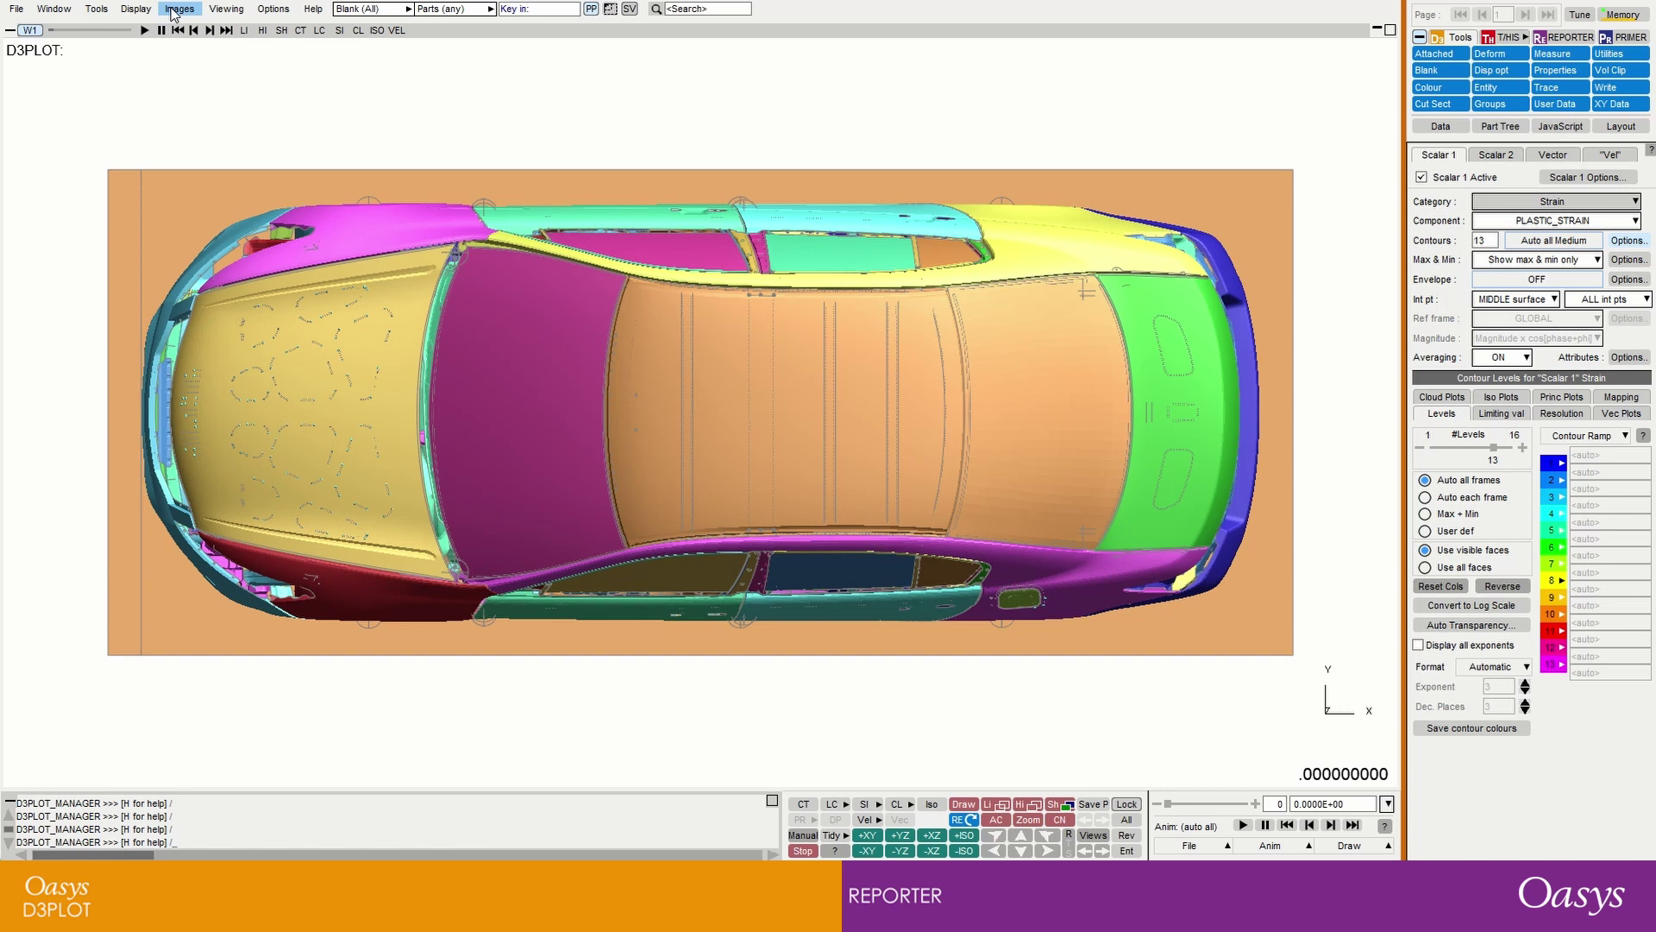
Set up a movie export in MP4 format with a white background, and move the crash model to state 62
click(176, 10)
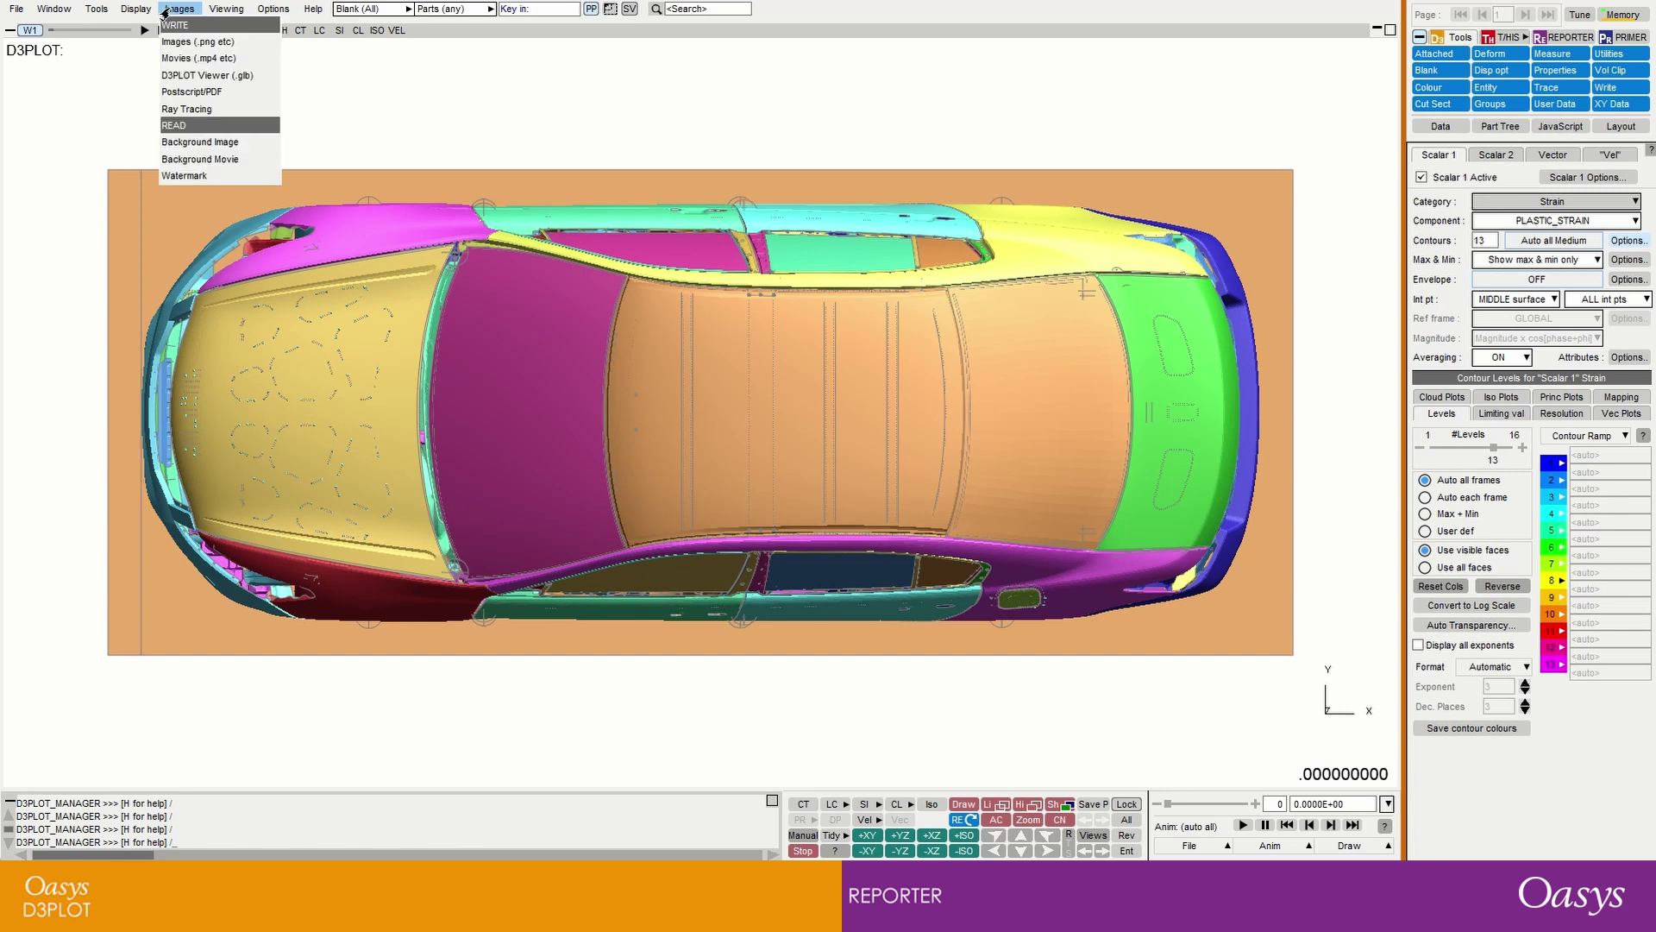
click(175, 58)
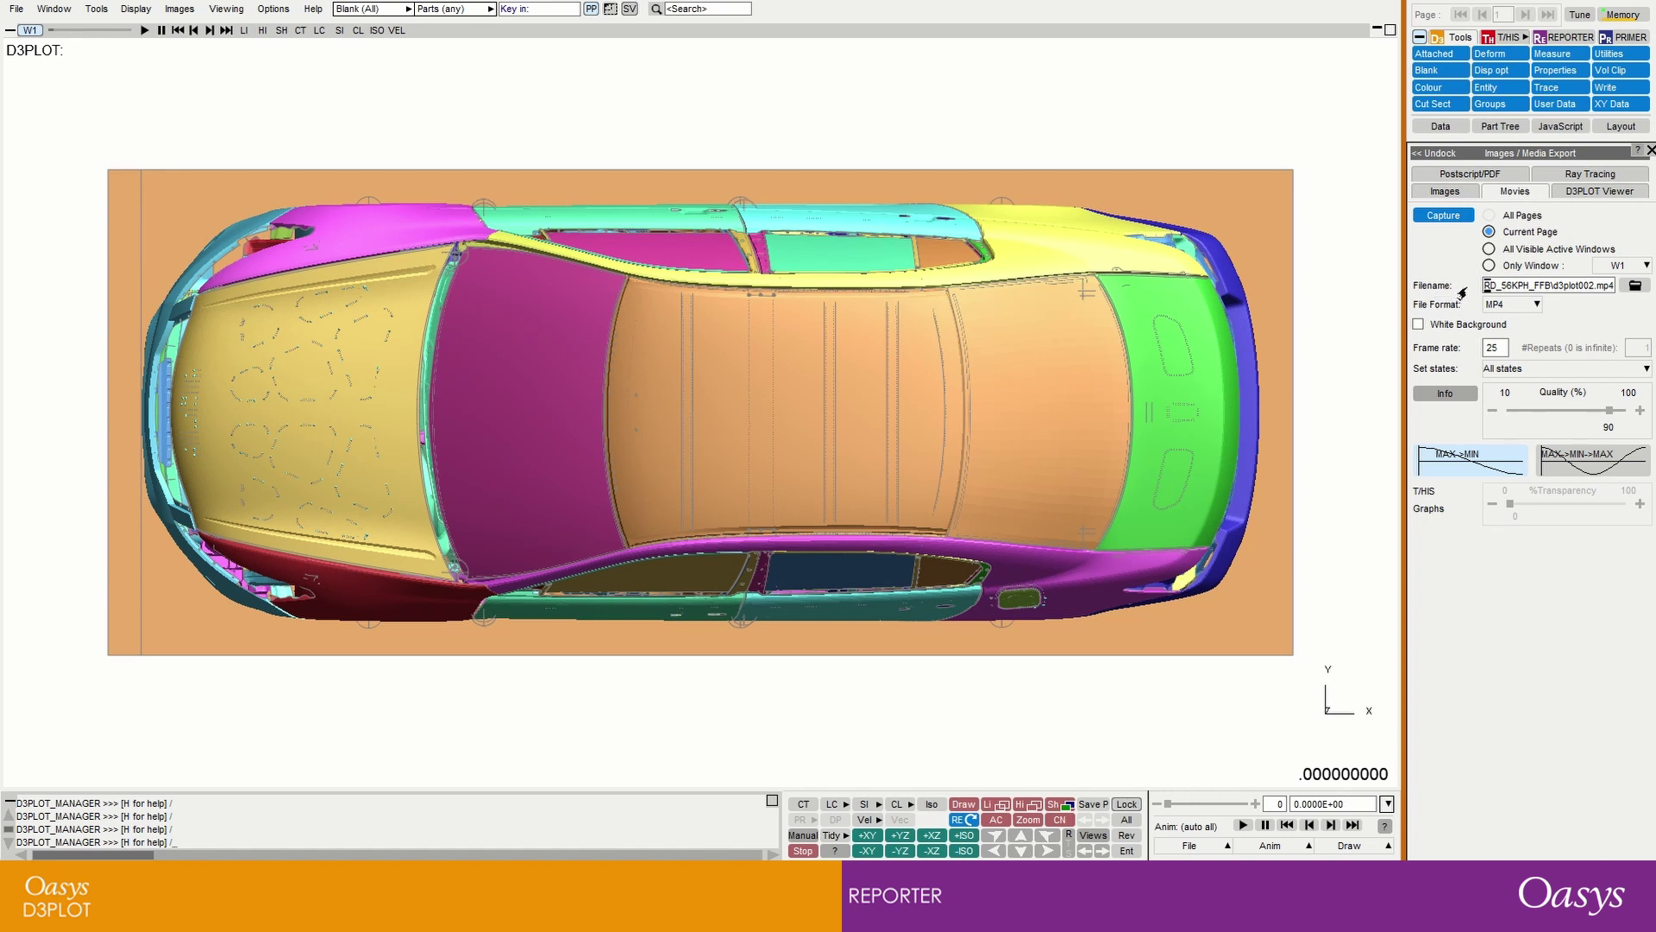
click(1532, 305)
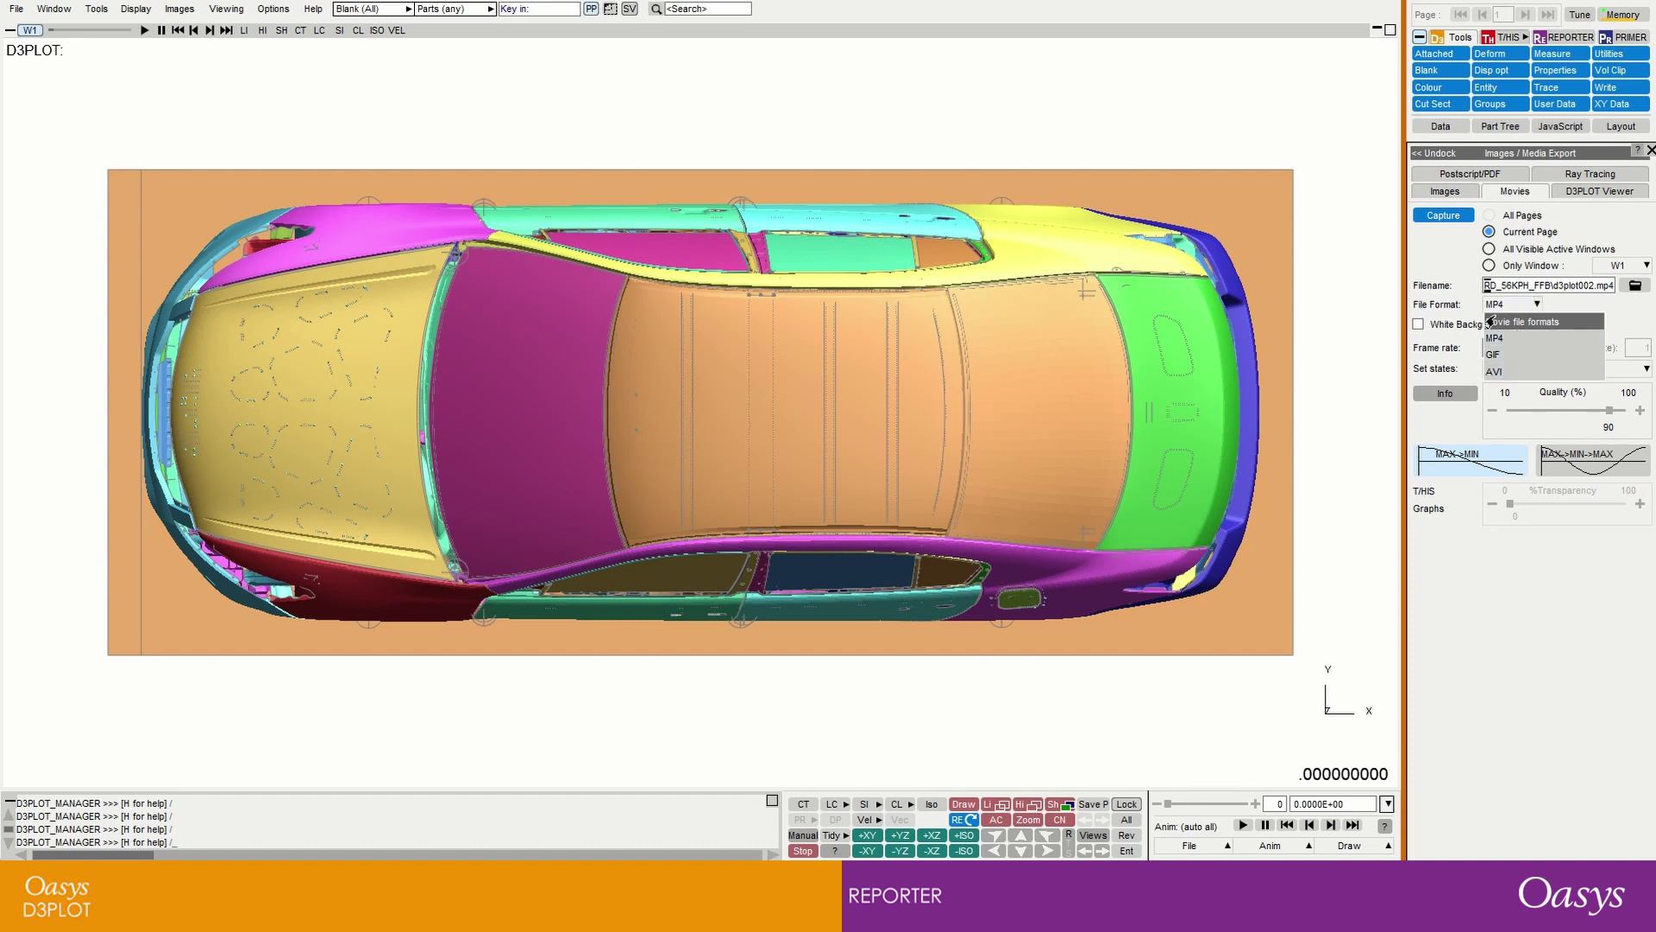
click(1487, 338)
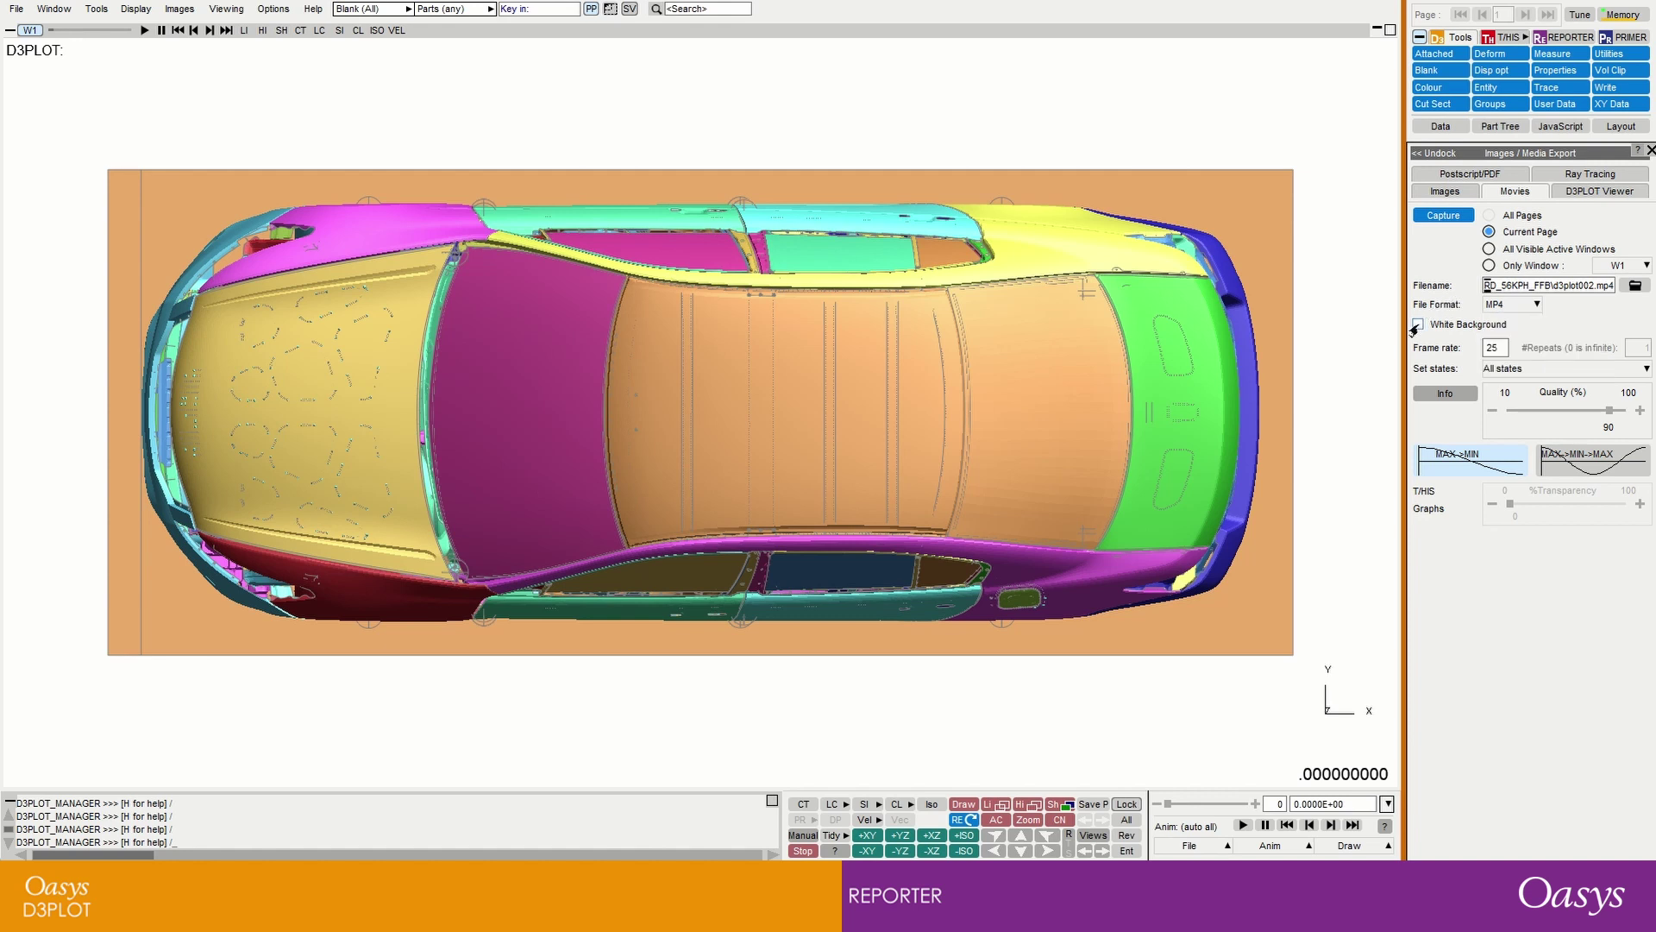
click(1418, 325)
drag(1167, 805, 1271, 809)
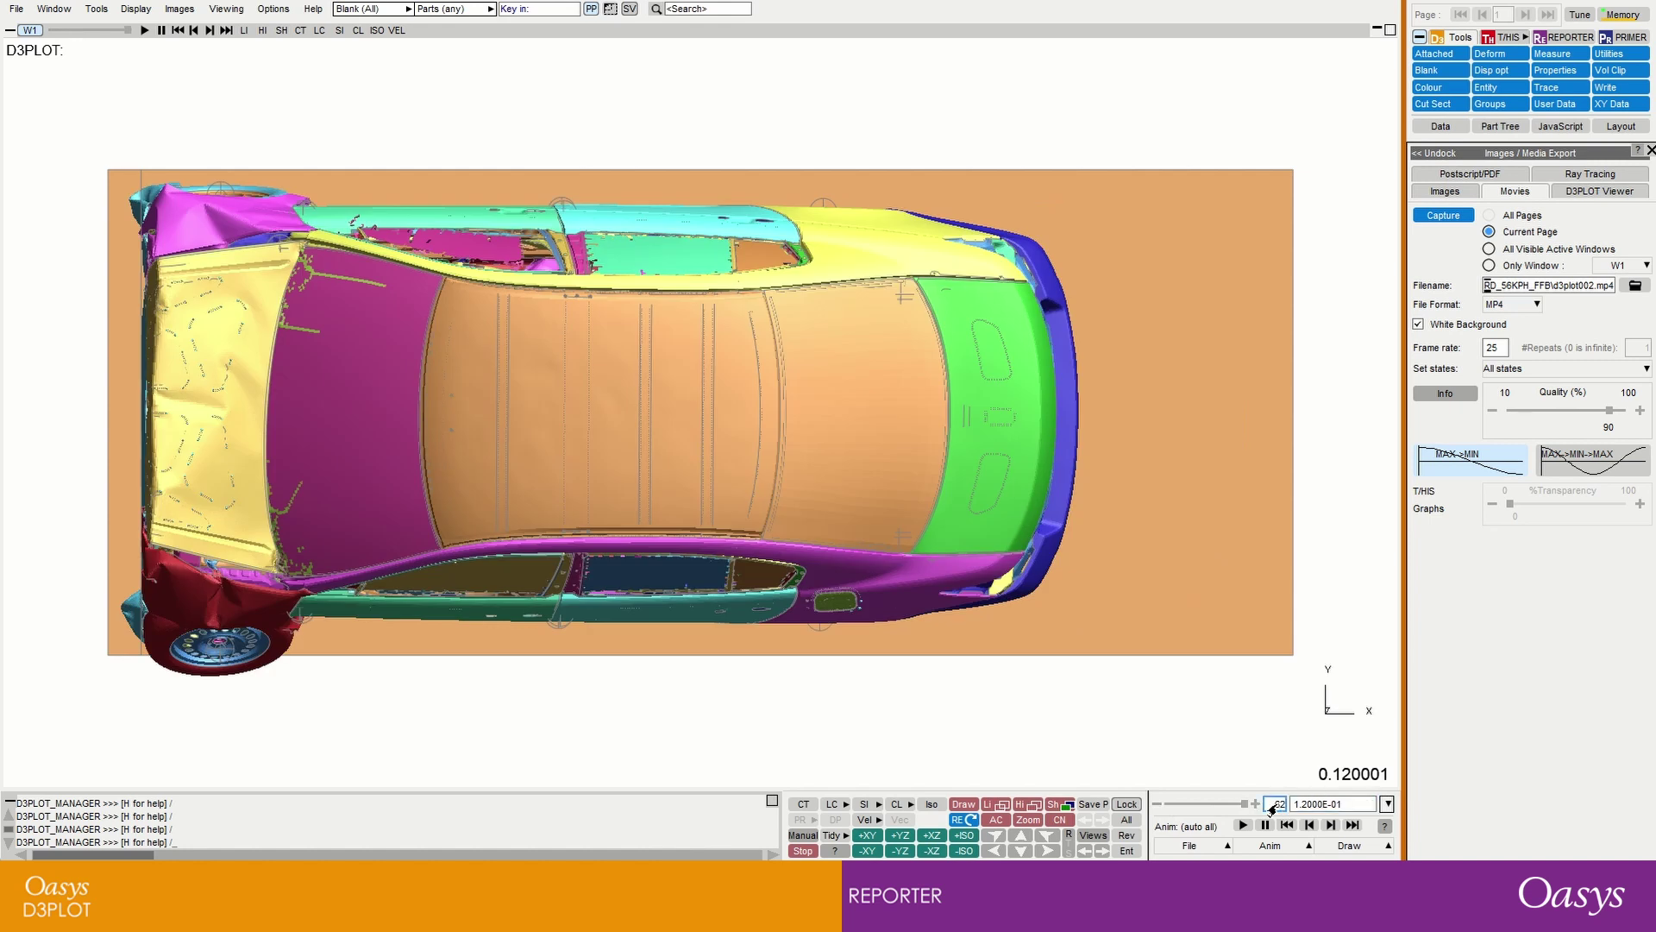
click(1490, 350)
Exclude states 51 to 62 from the movie with a custom state selection and capture the MP4
click(1644, 371)
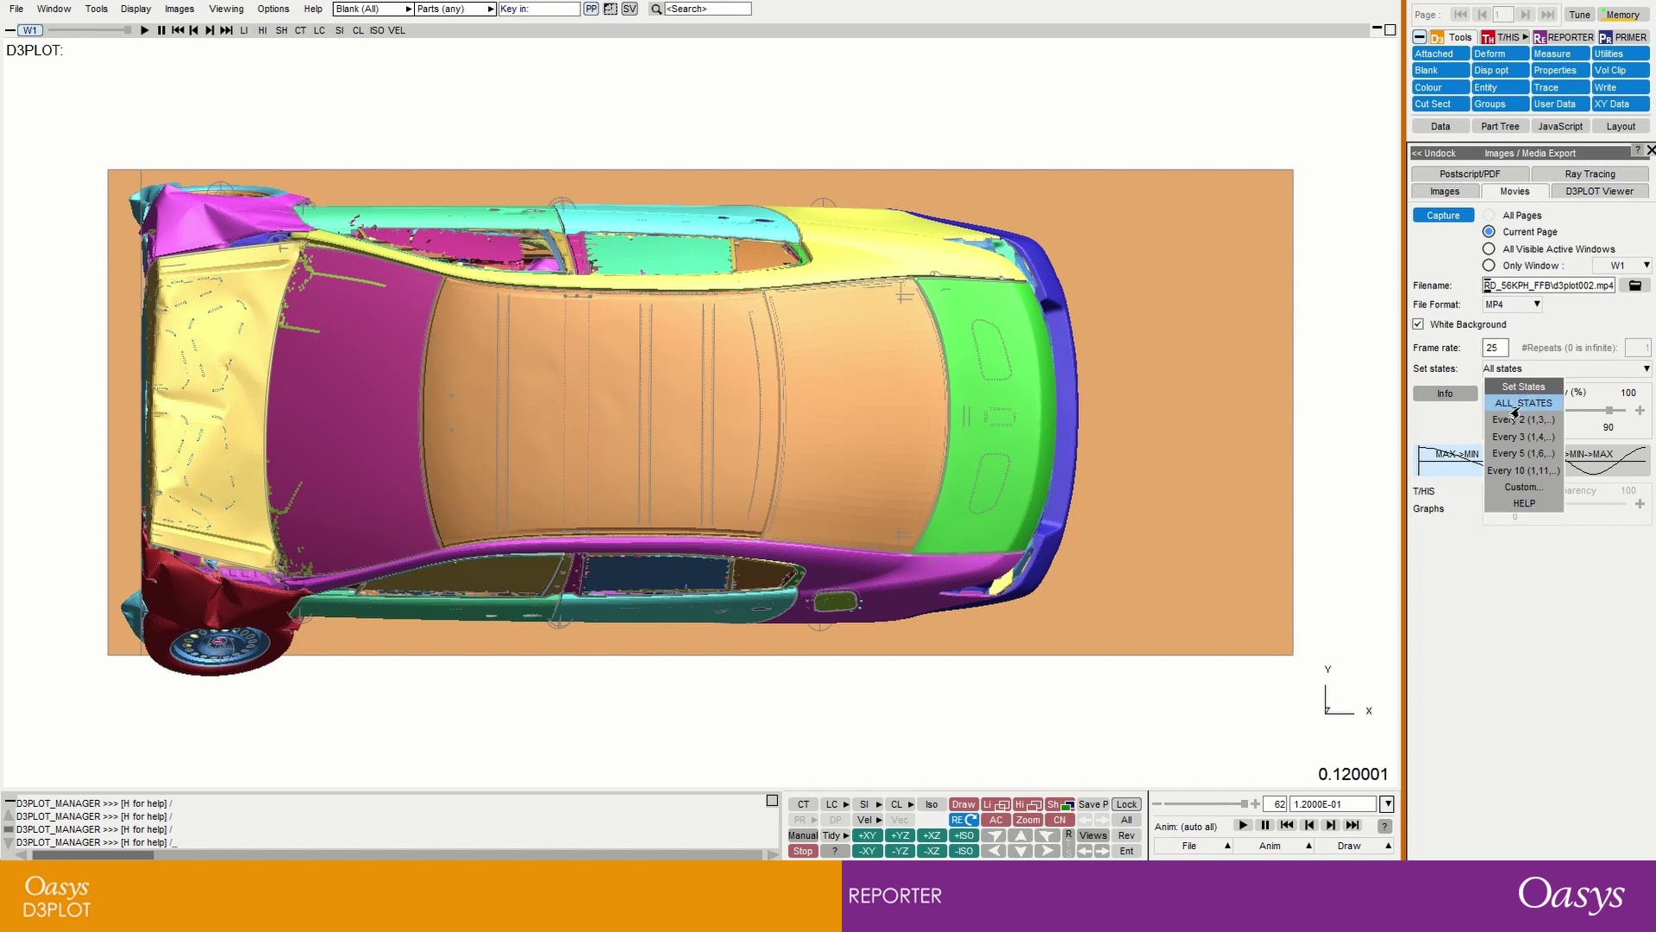
click(1507, 487)
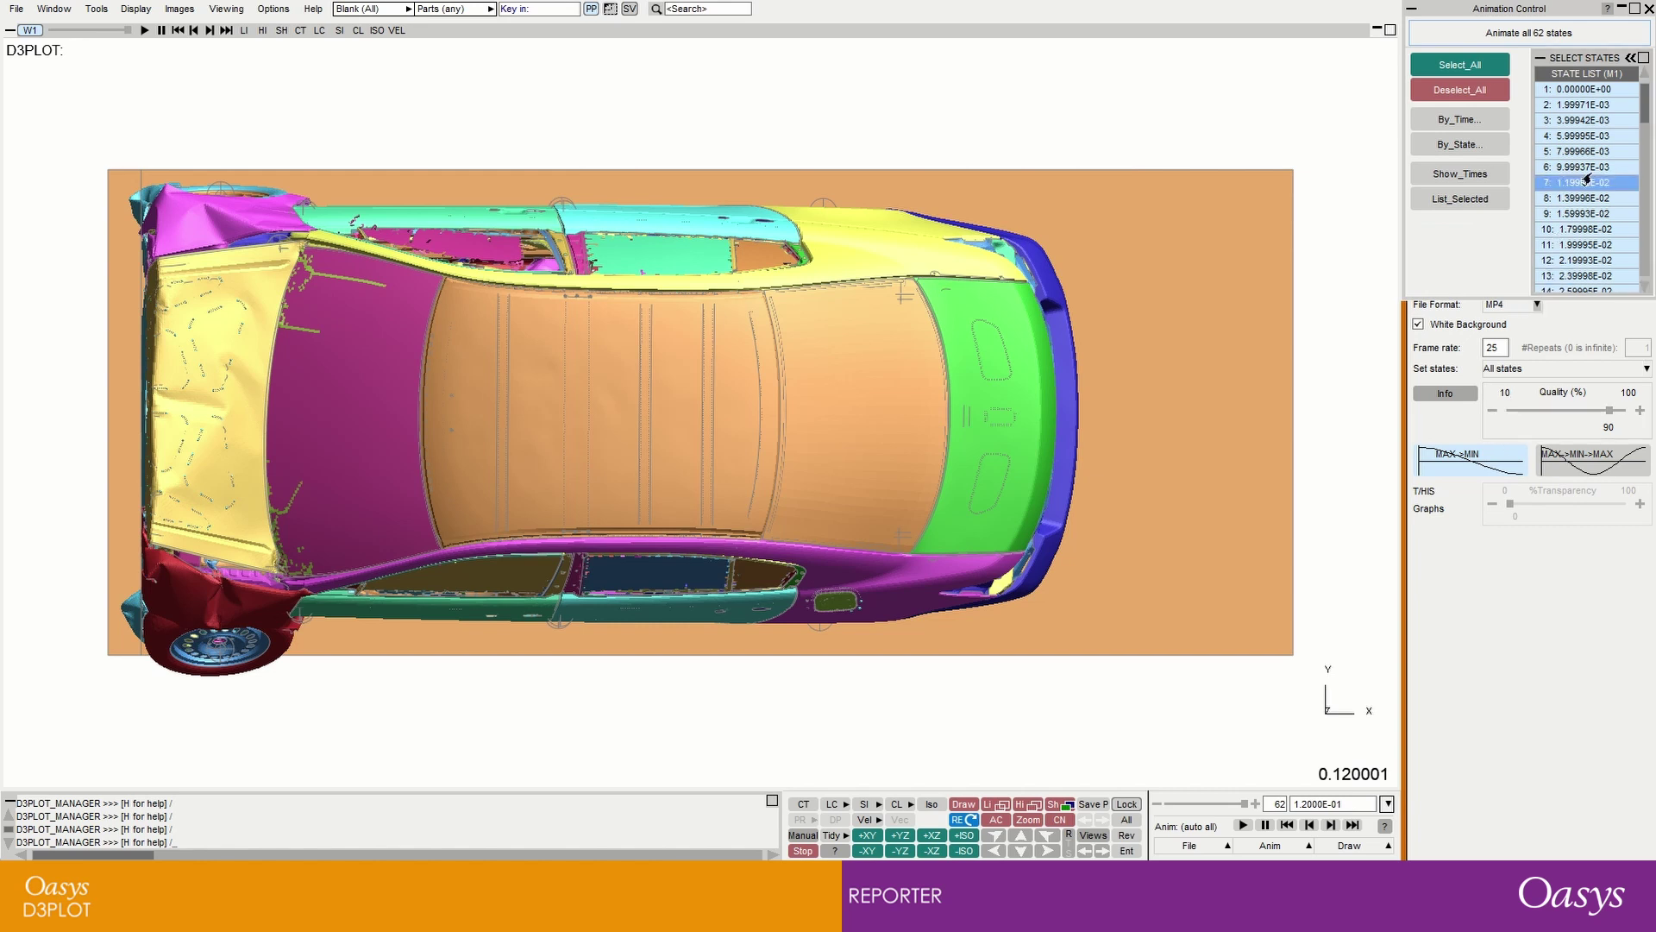
drag(1649, 112, 1649, 263)
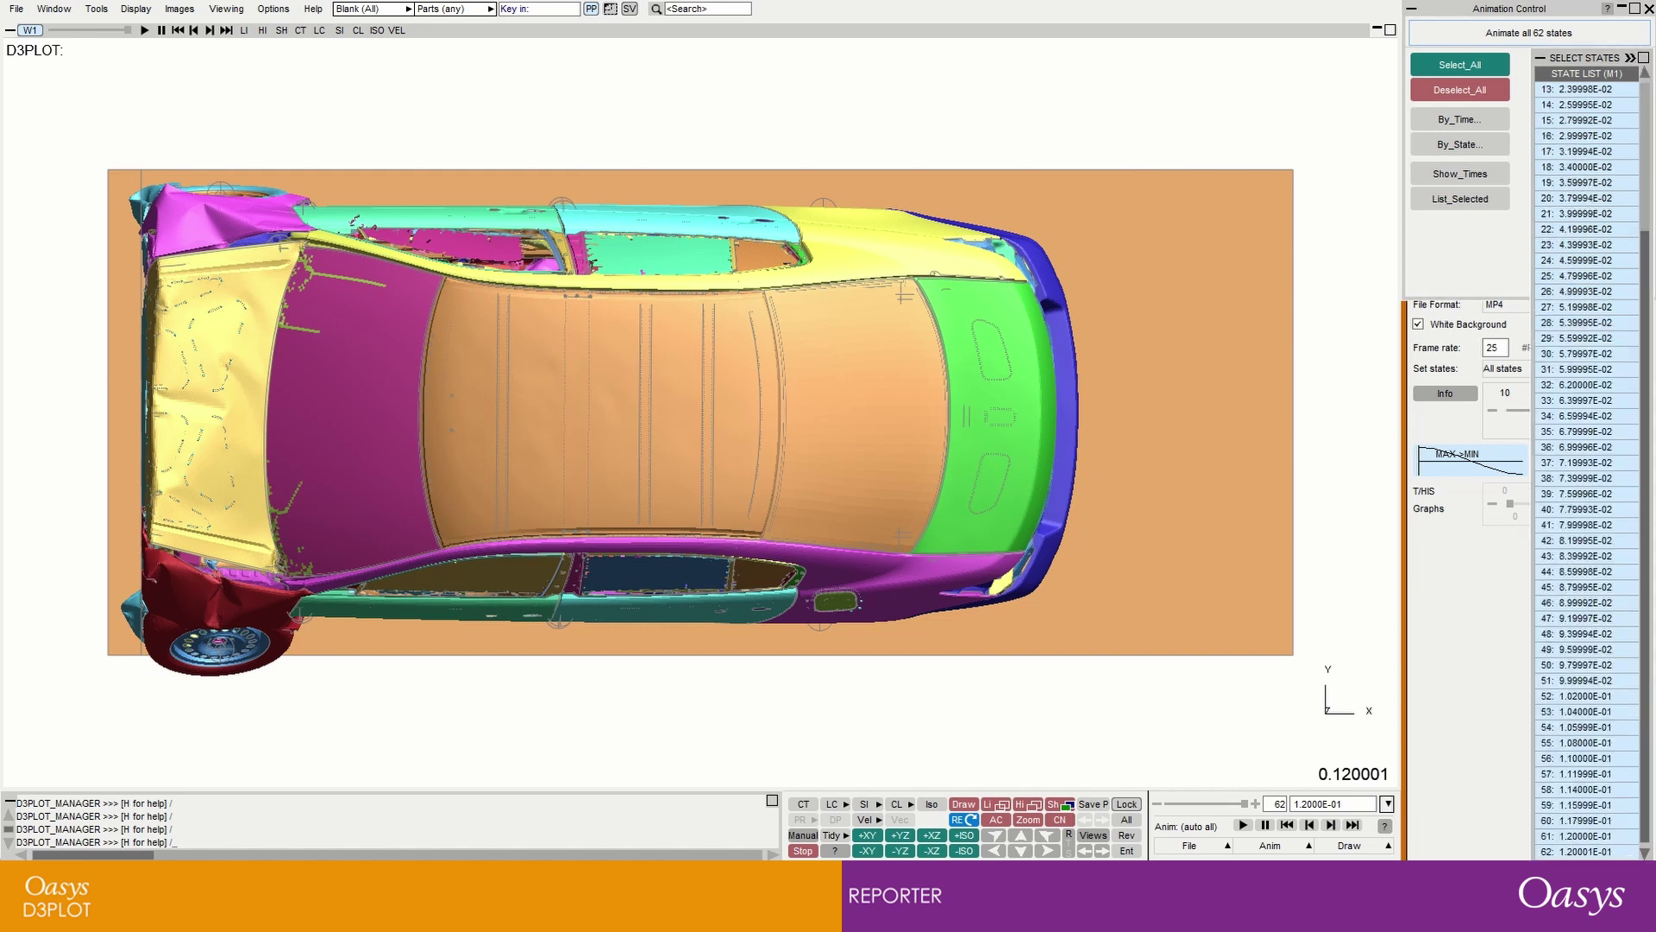
click(1561, 852)
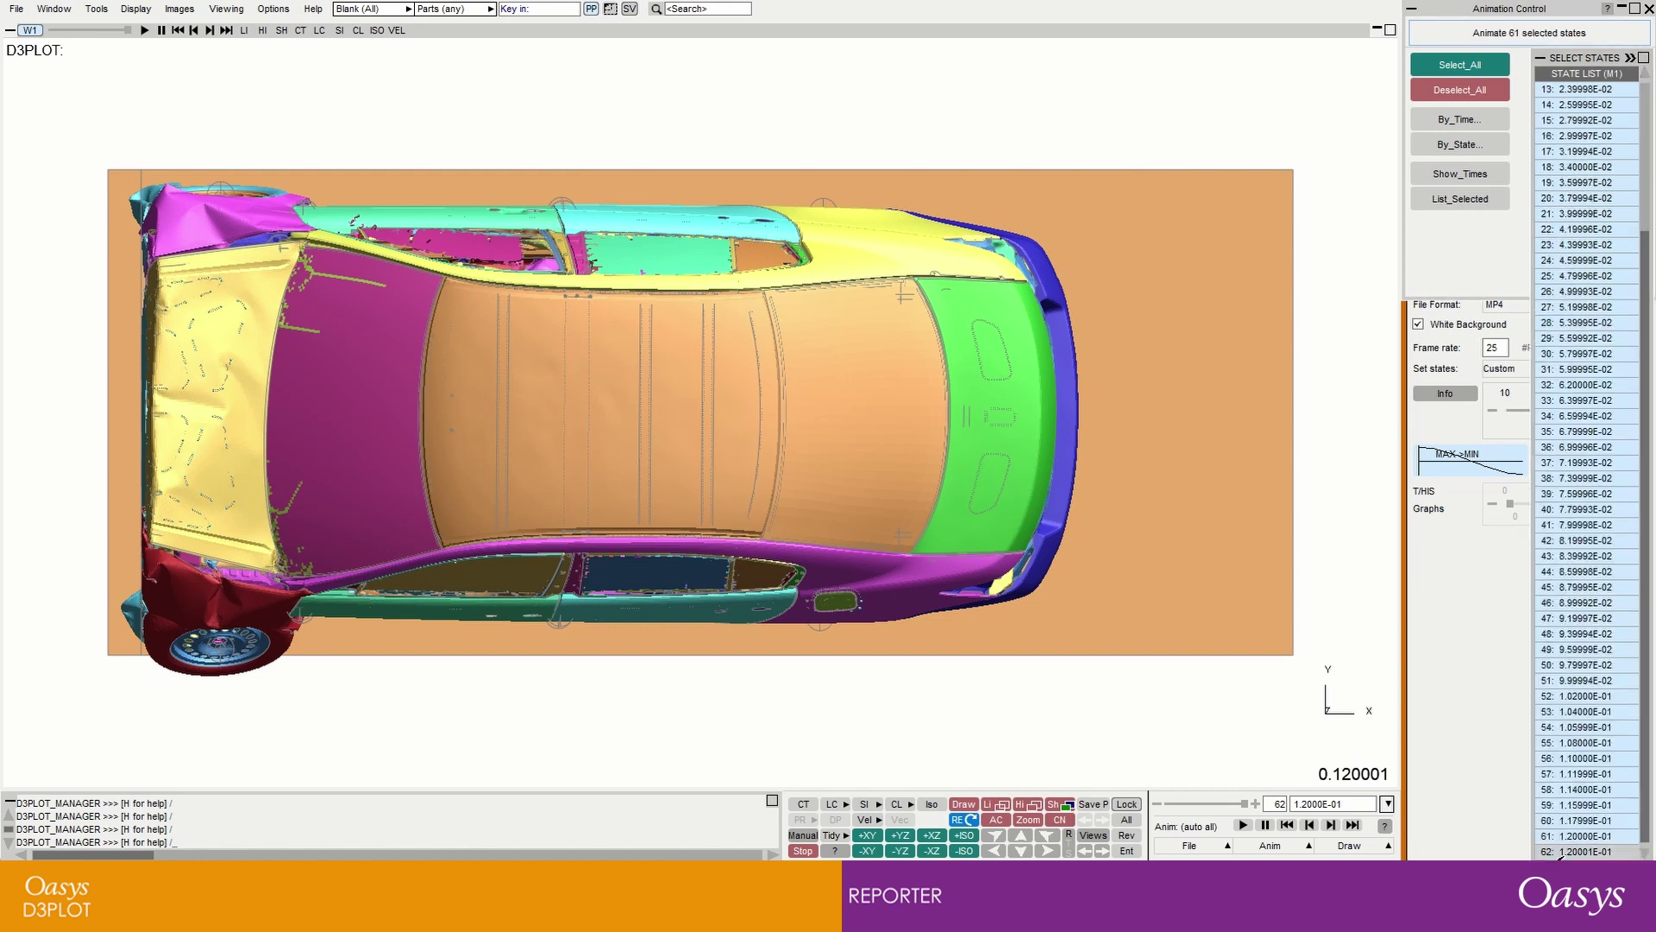
shift+click(1559, 681)
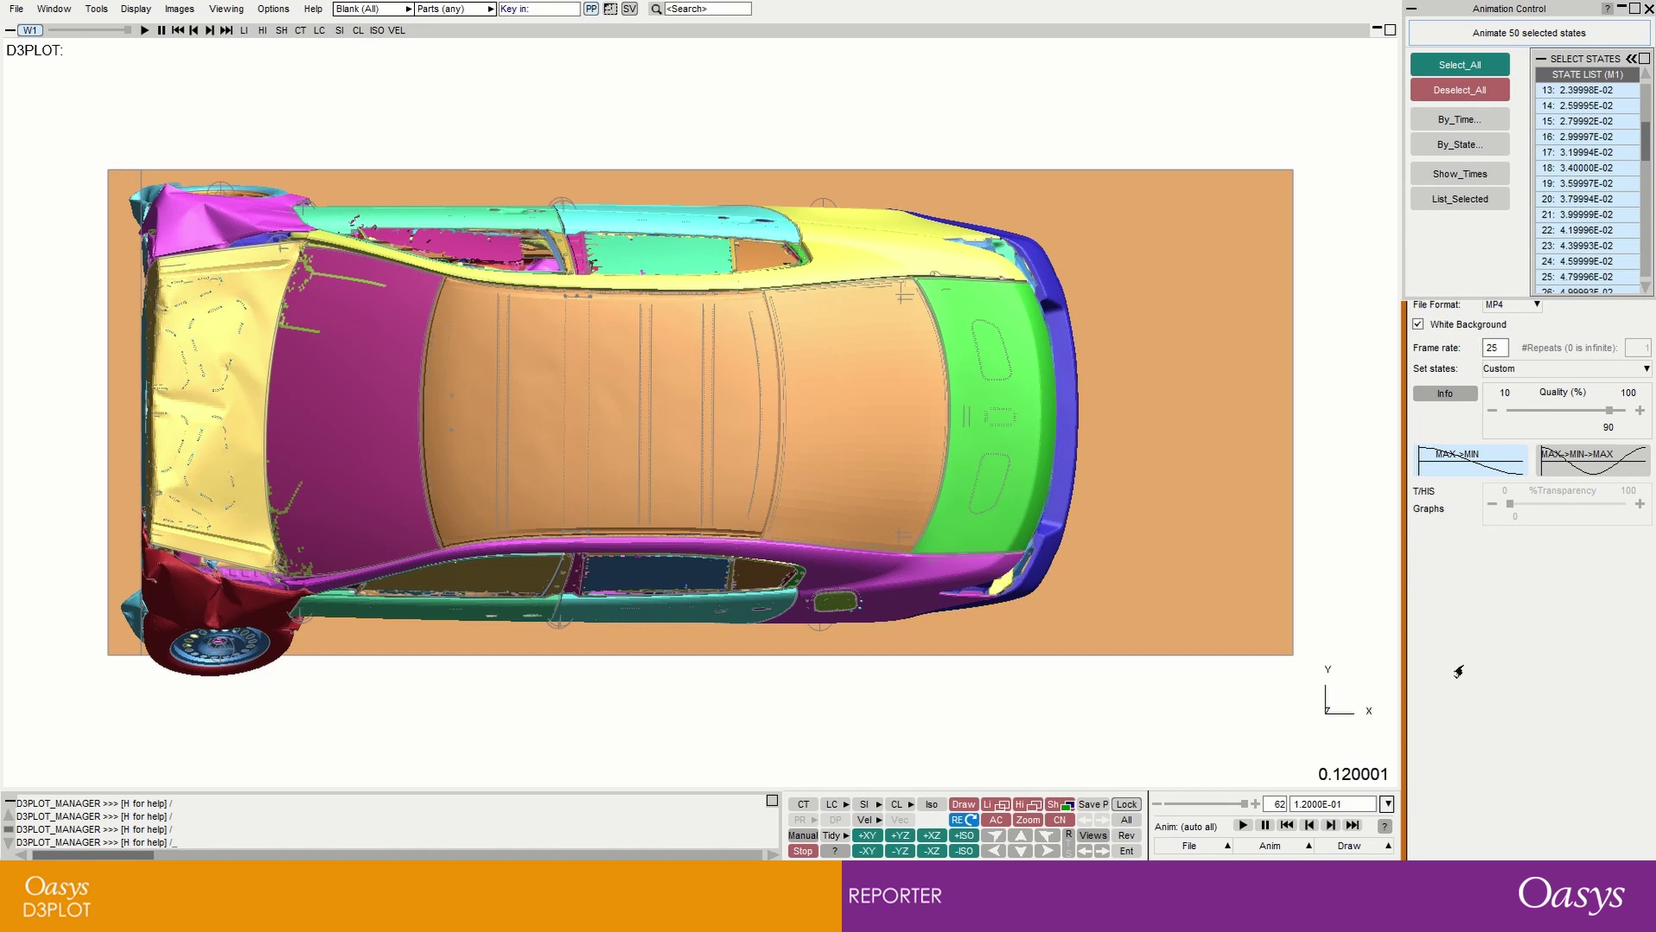
click(1647, 9)
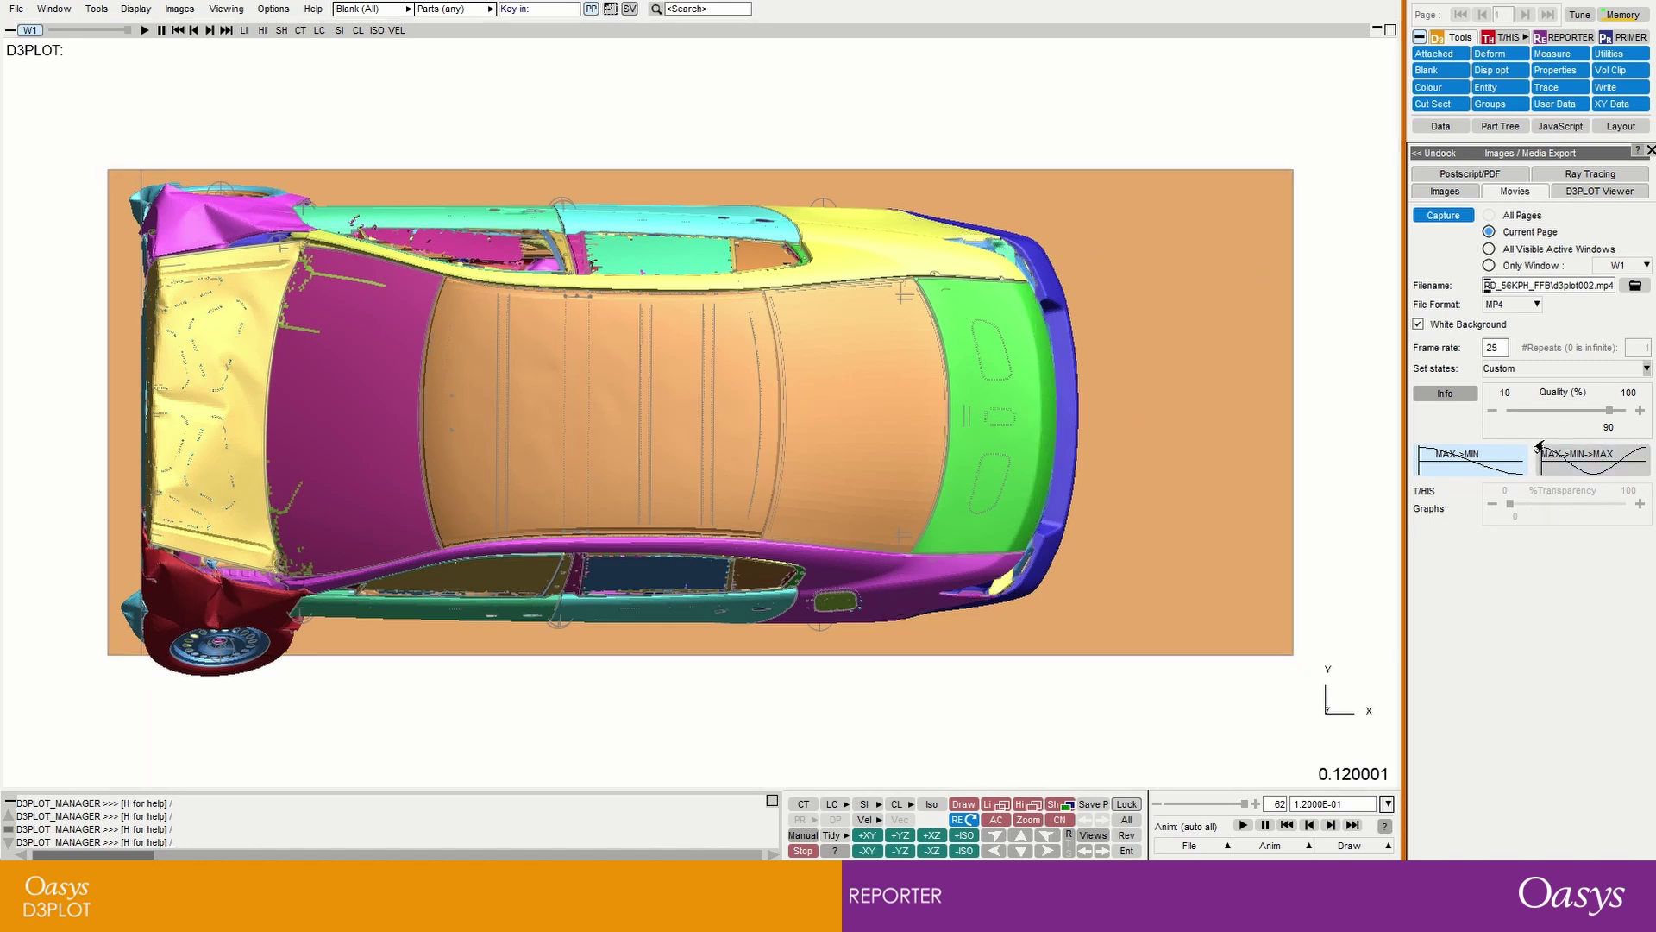
click(1443, 215)
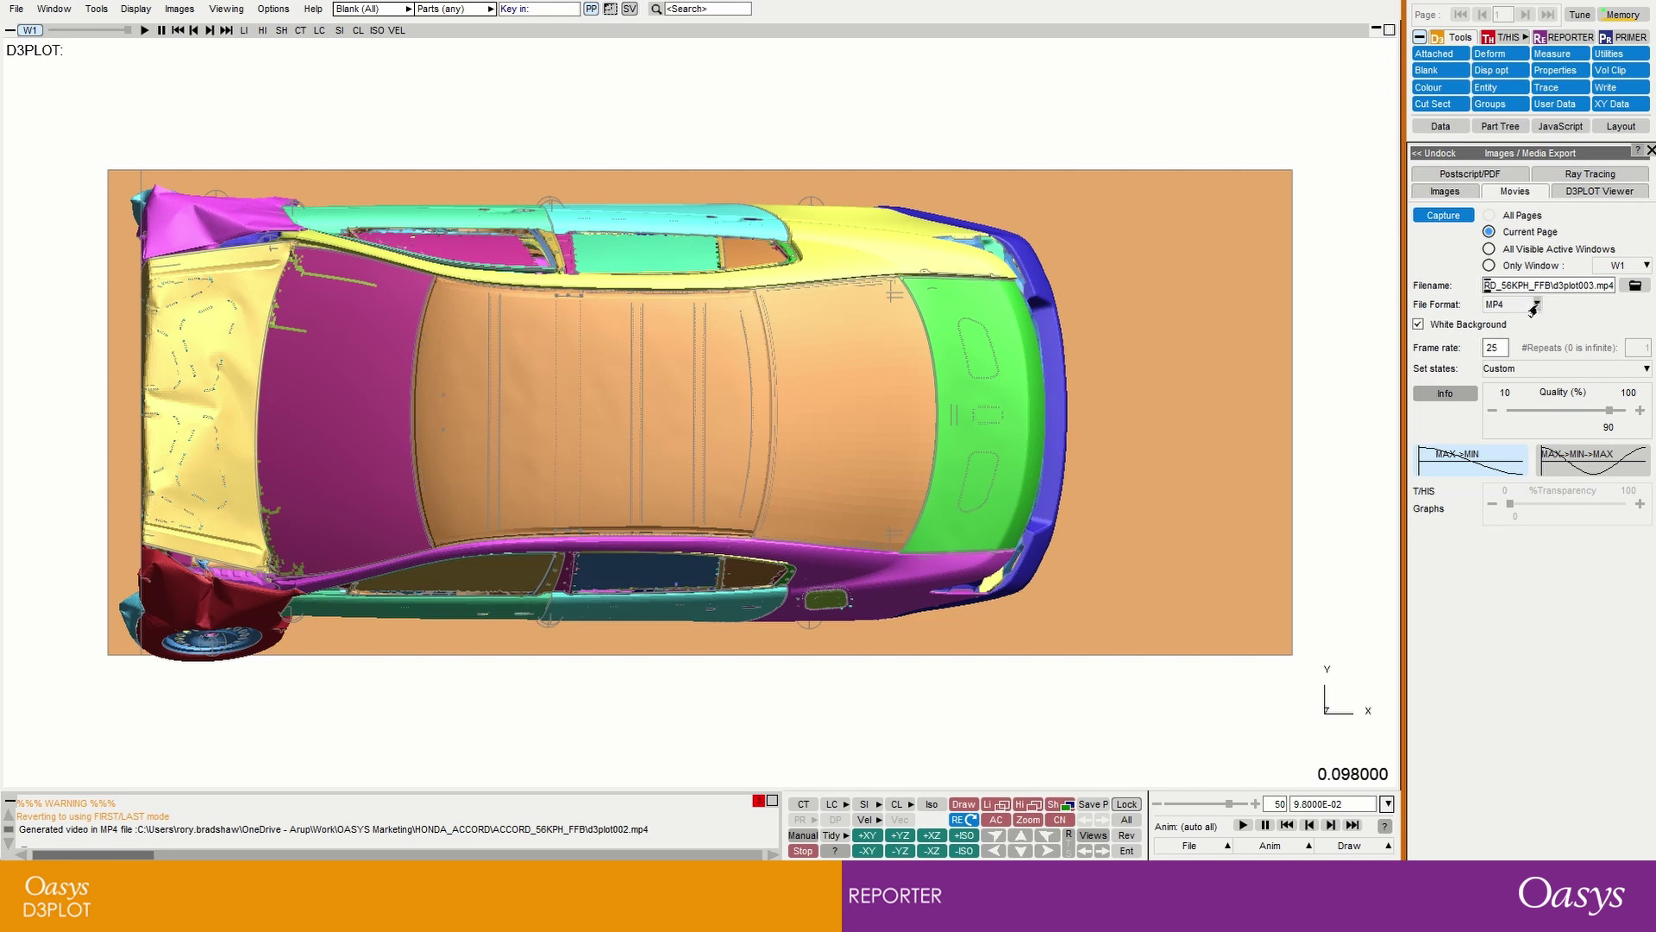
Capture the same movie in GIF format and read the explanation of 8-bit image processing
click(1536, 304)
click(1512, 355)
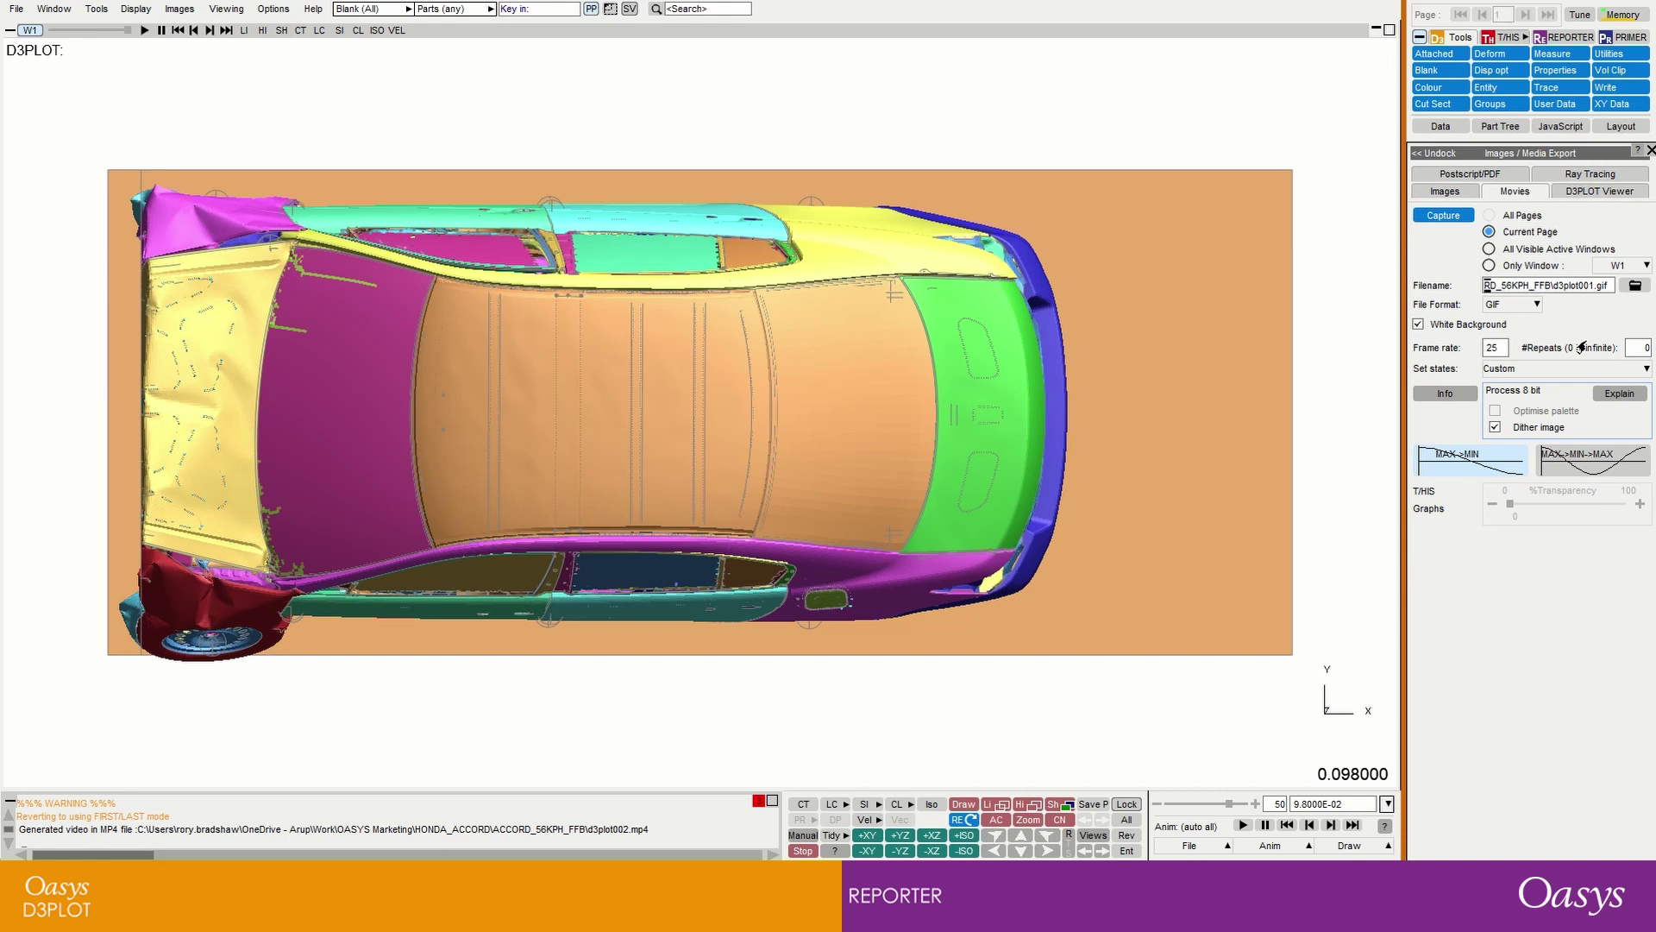
click(1443, 216)
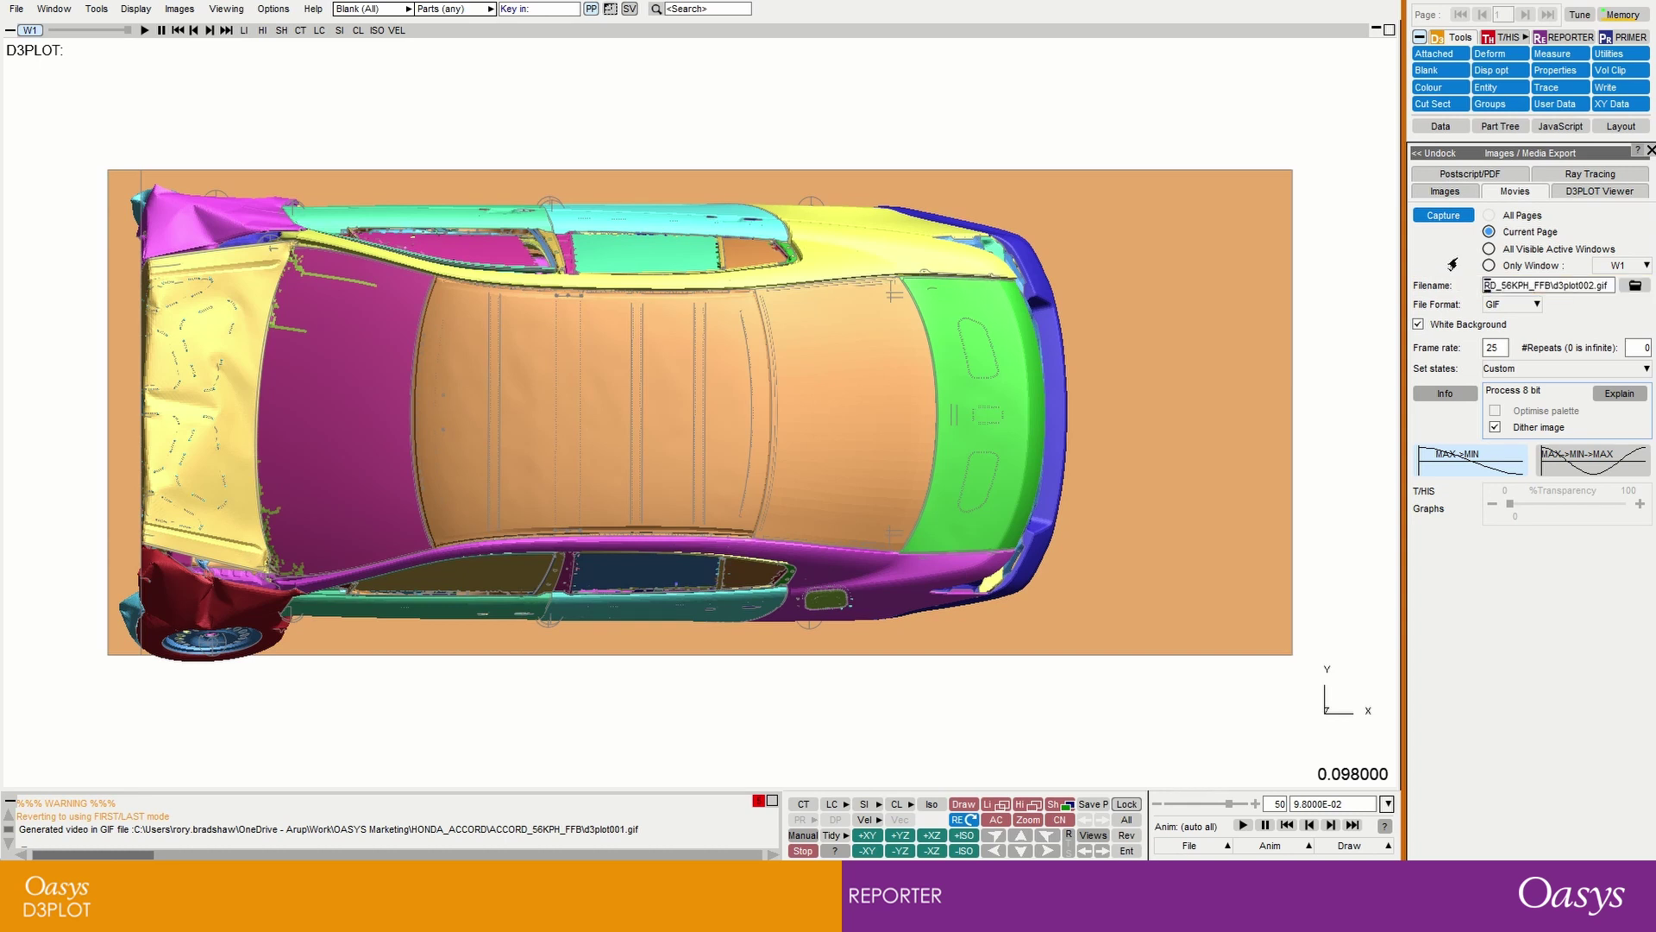
click(1614, 397)
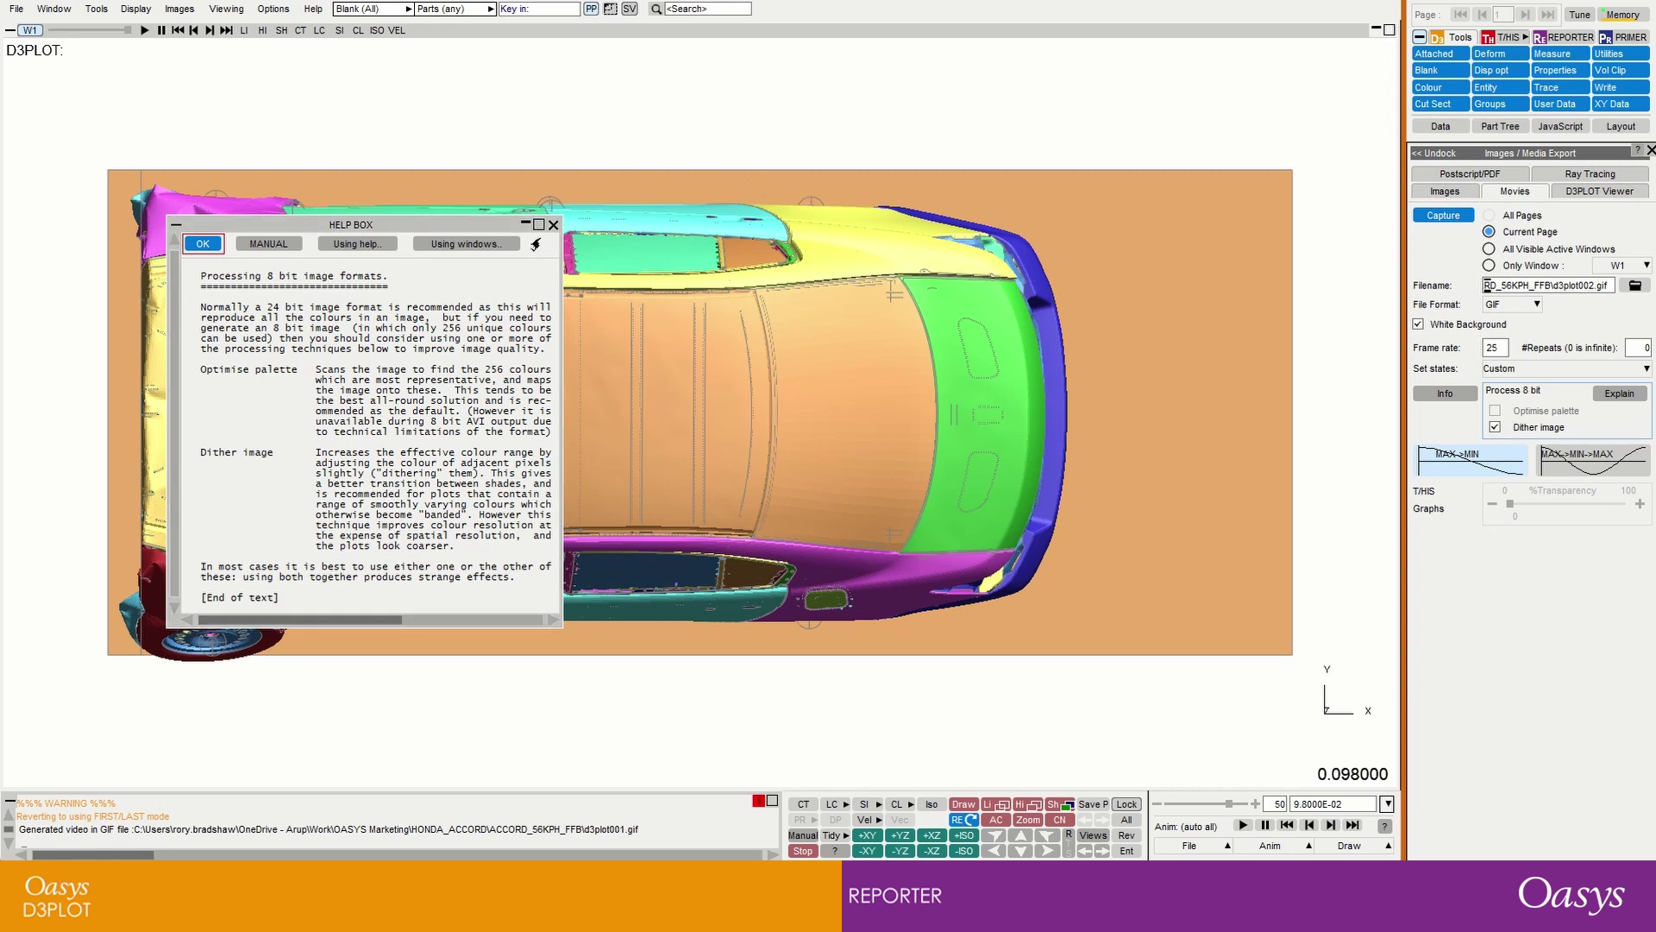
click(553, 226)
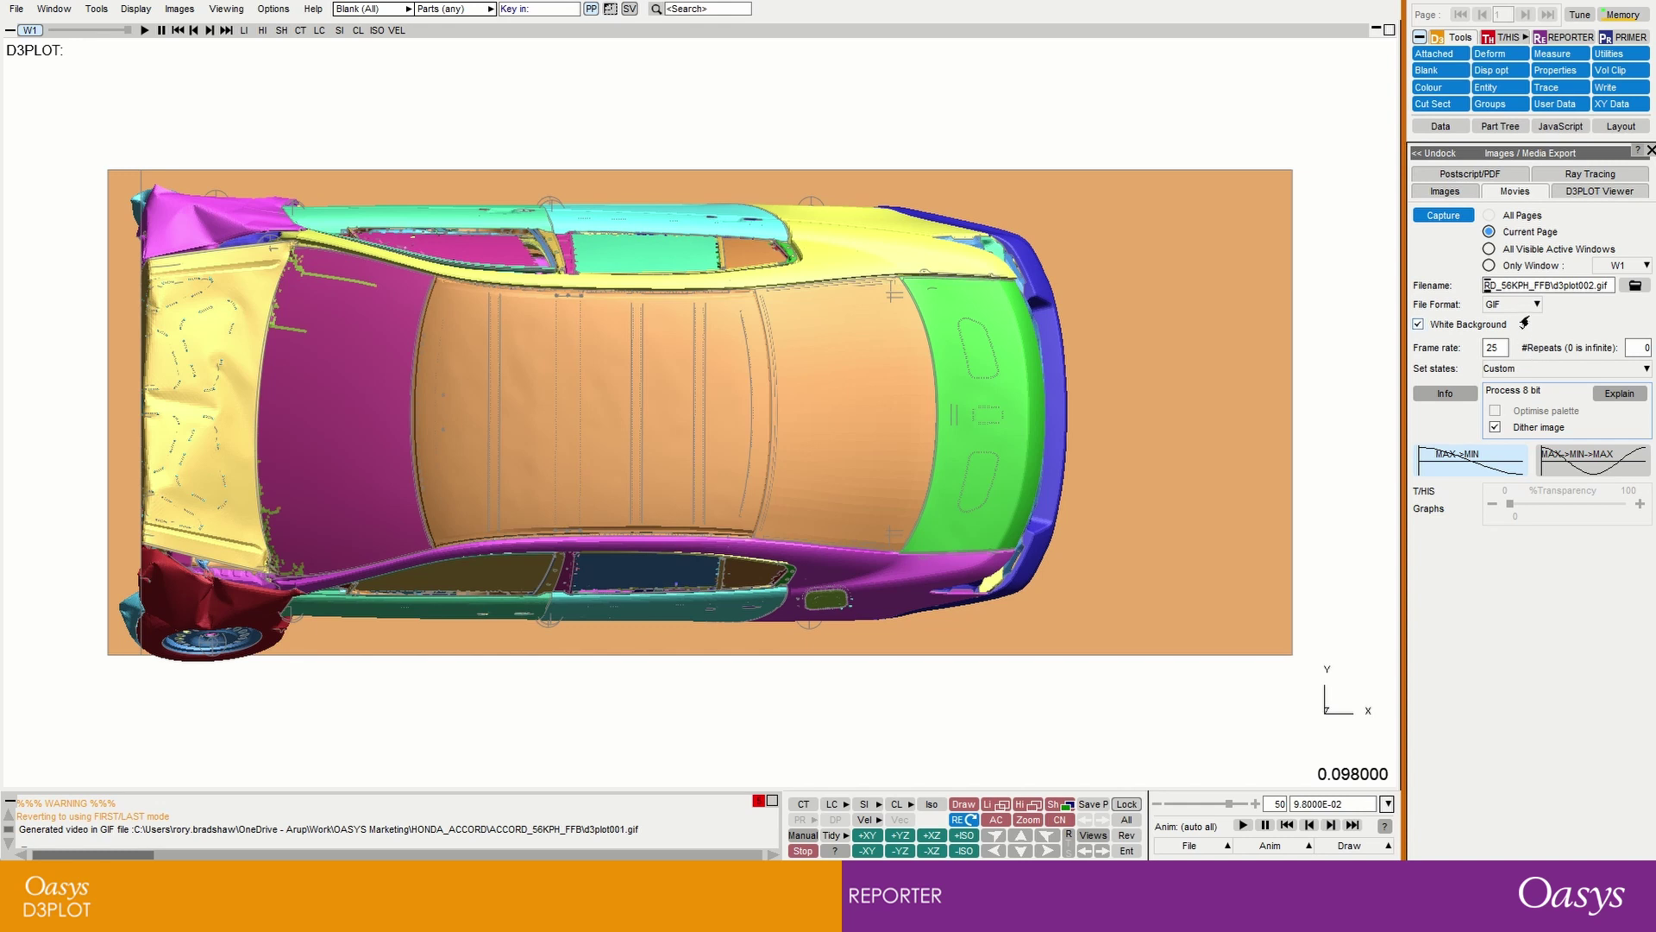
Launch REPORTER, create a report from the Executive 16:9 Landscape 2x1 Layout template, and select placeholder2
click(1547, 39)
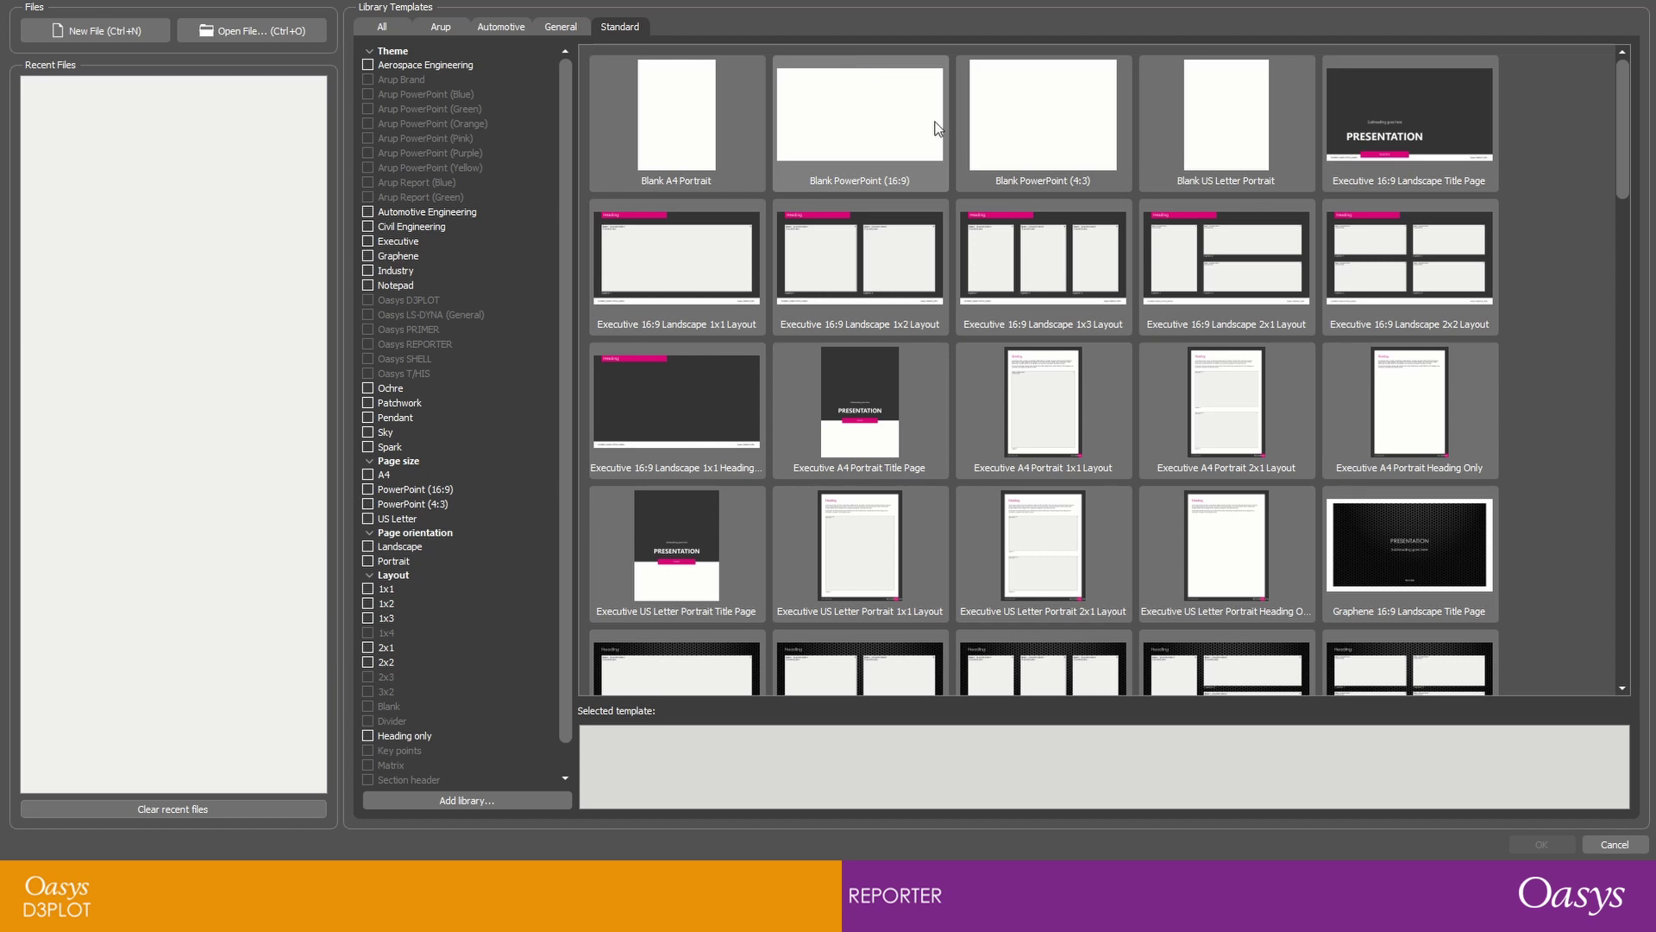
double_click(1215, 261)
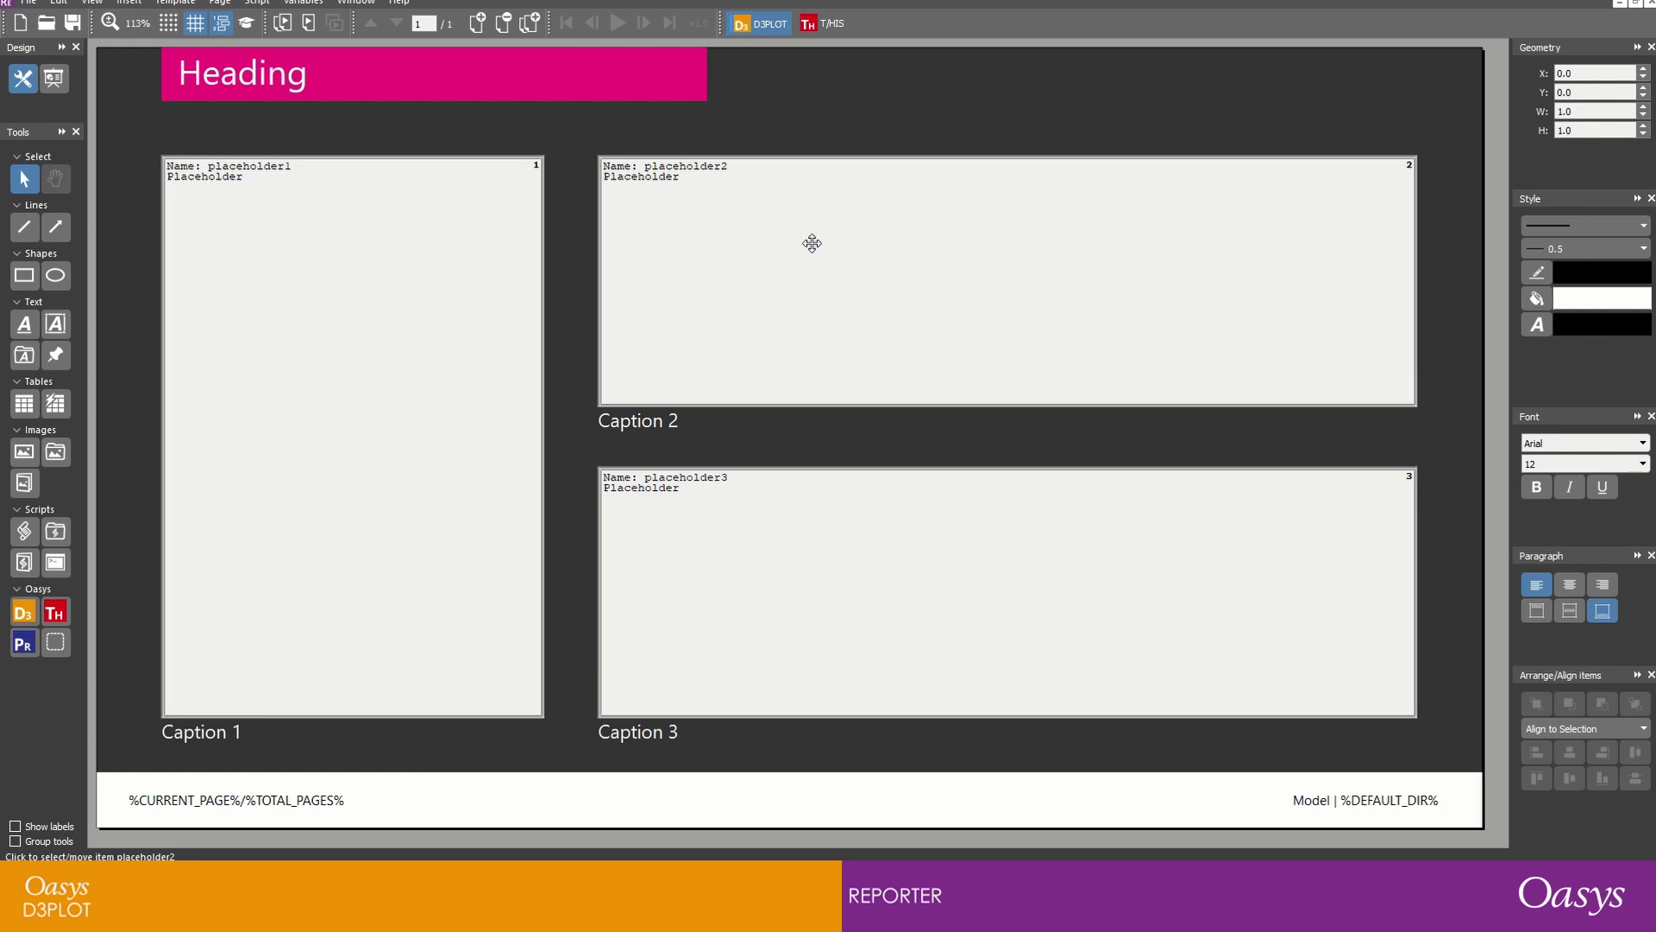
click(765, 260)
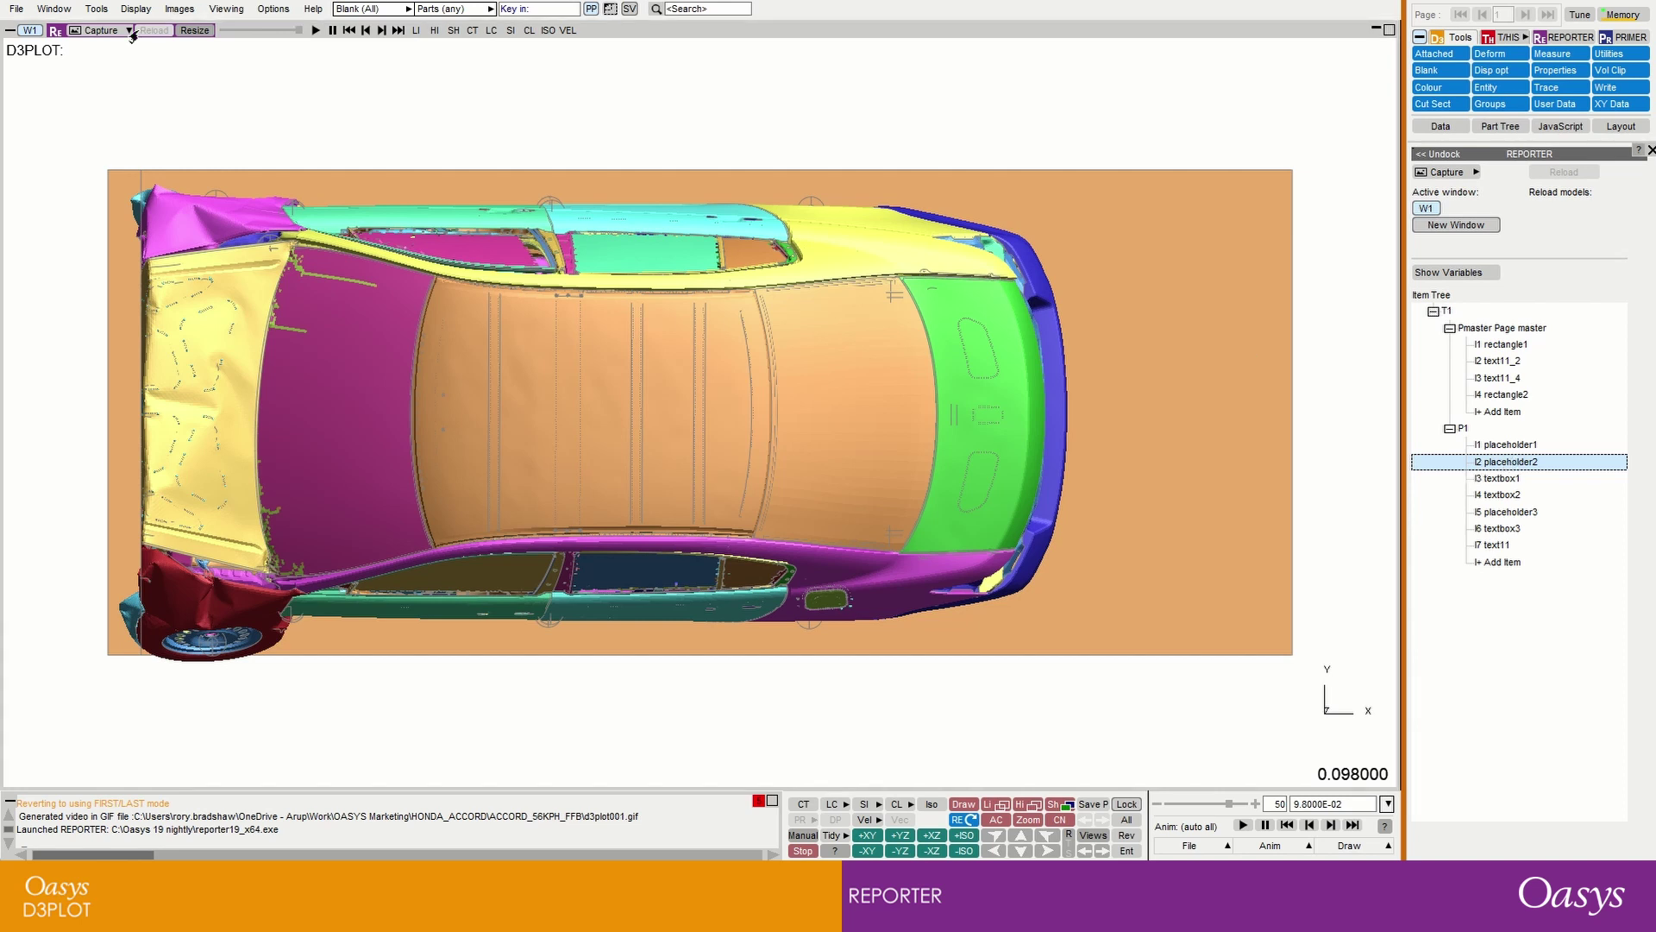
Resize the D3PLOT window to match placeholder2, fit the whole car in view, and capture a movie into the placeholder
click(177, 31)
click(129, 30)
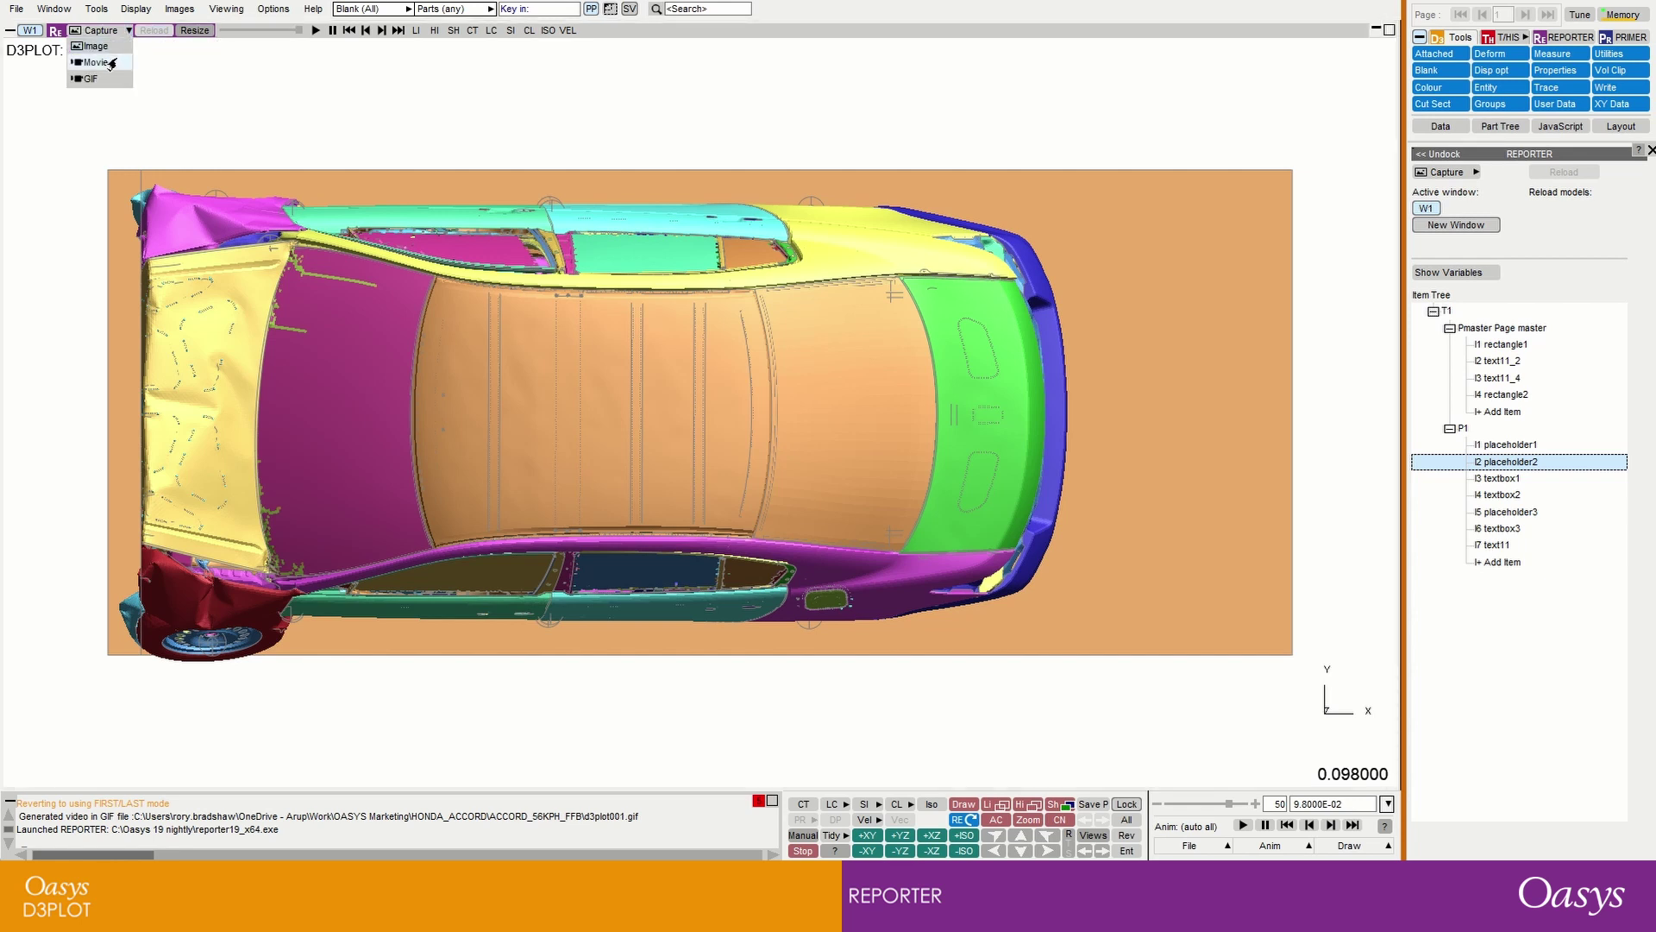
click(191, 31)
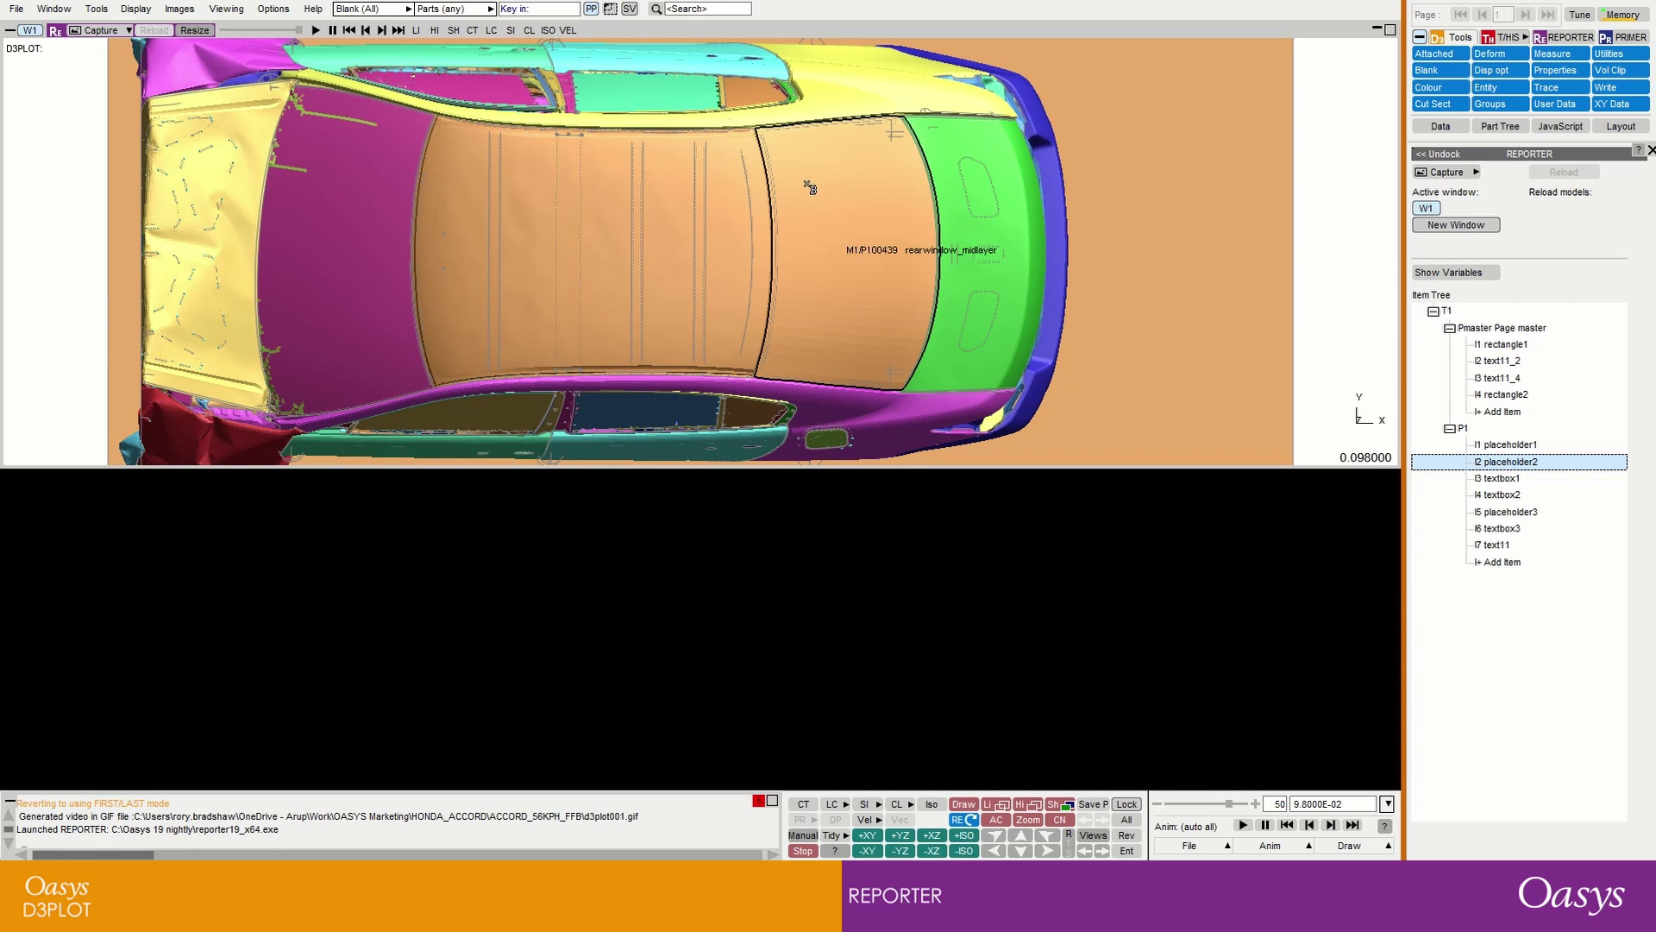
key(a)
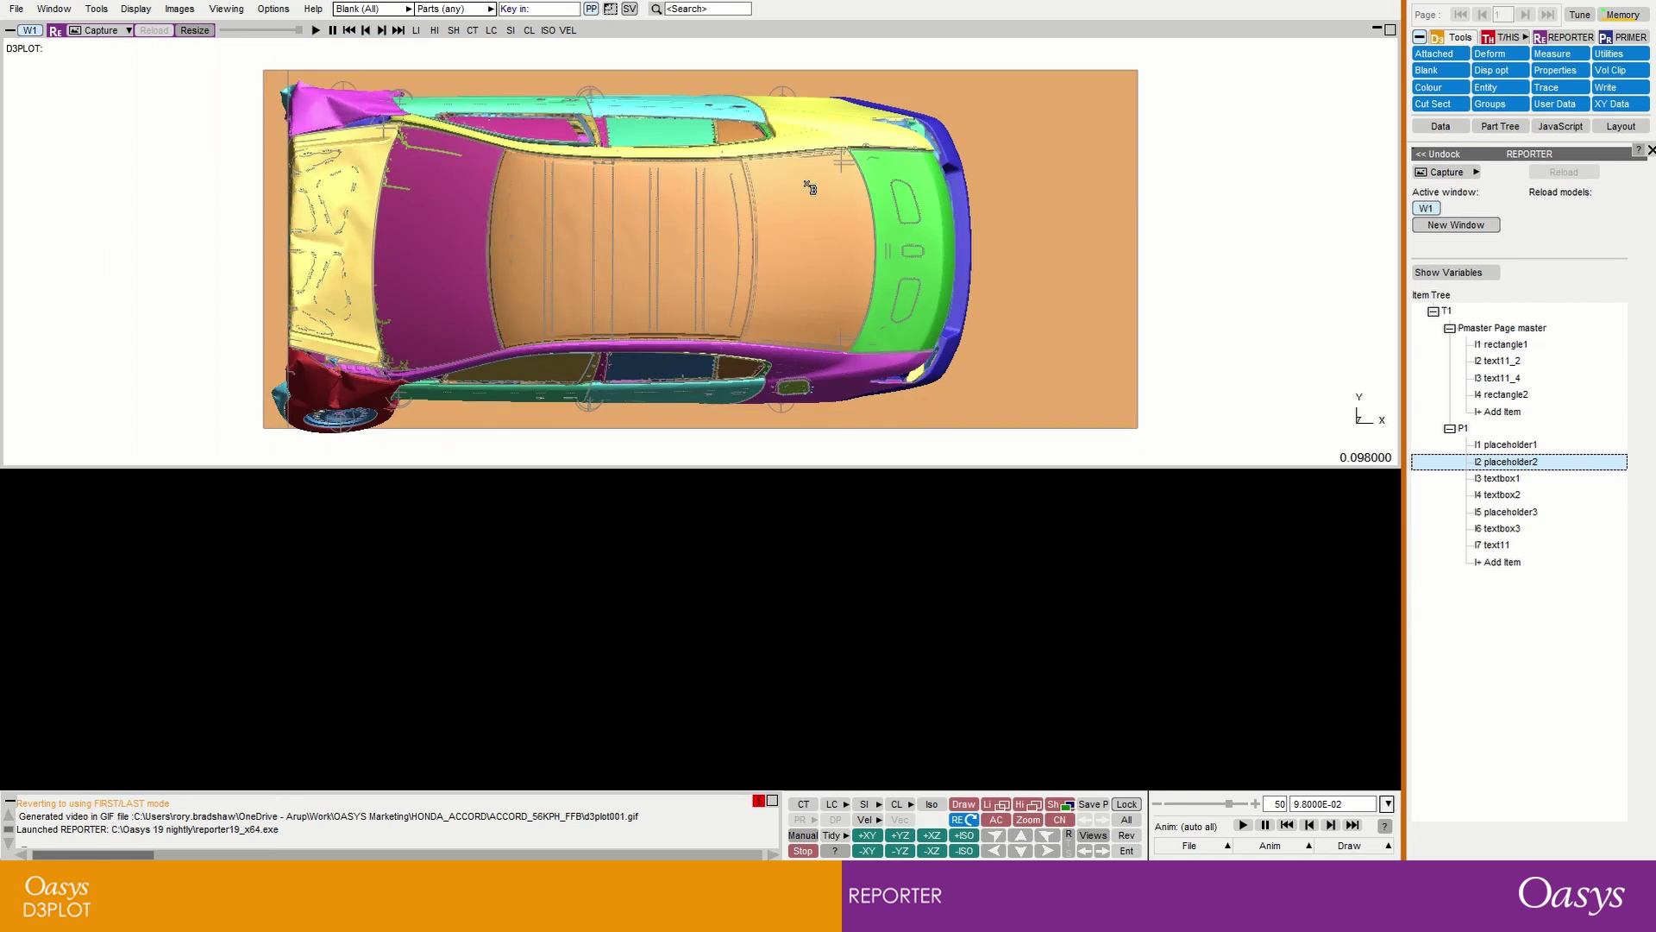
click(127, 30)
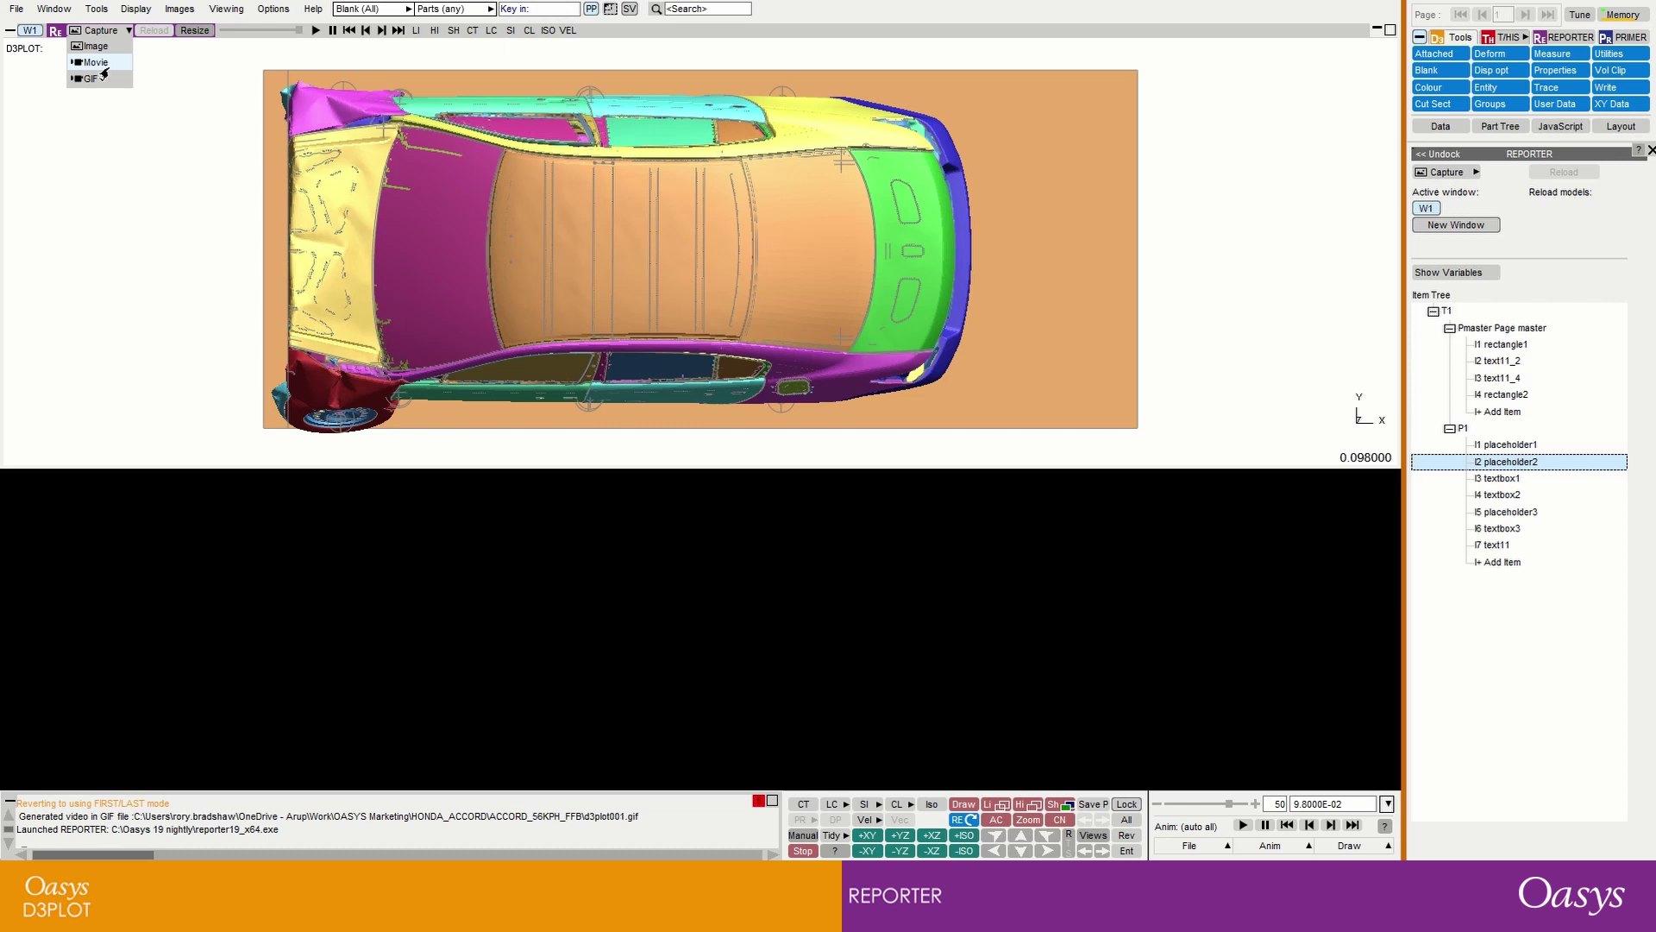
click(103, 65)
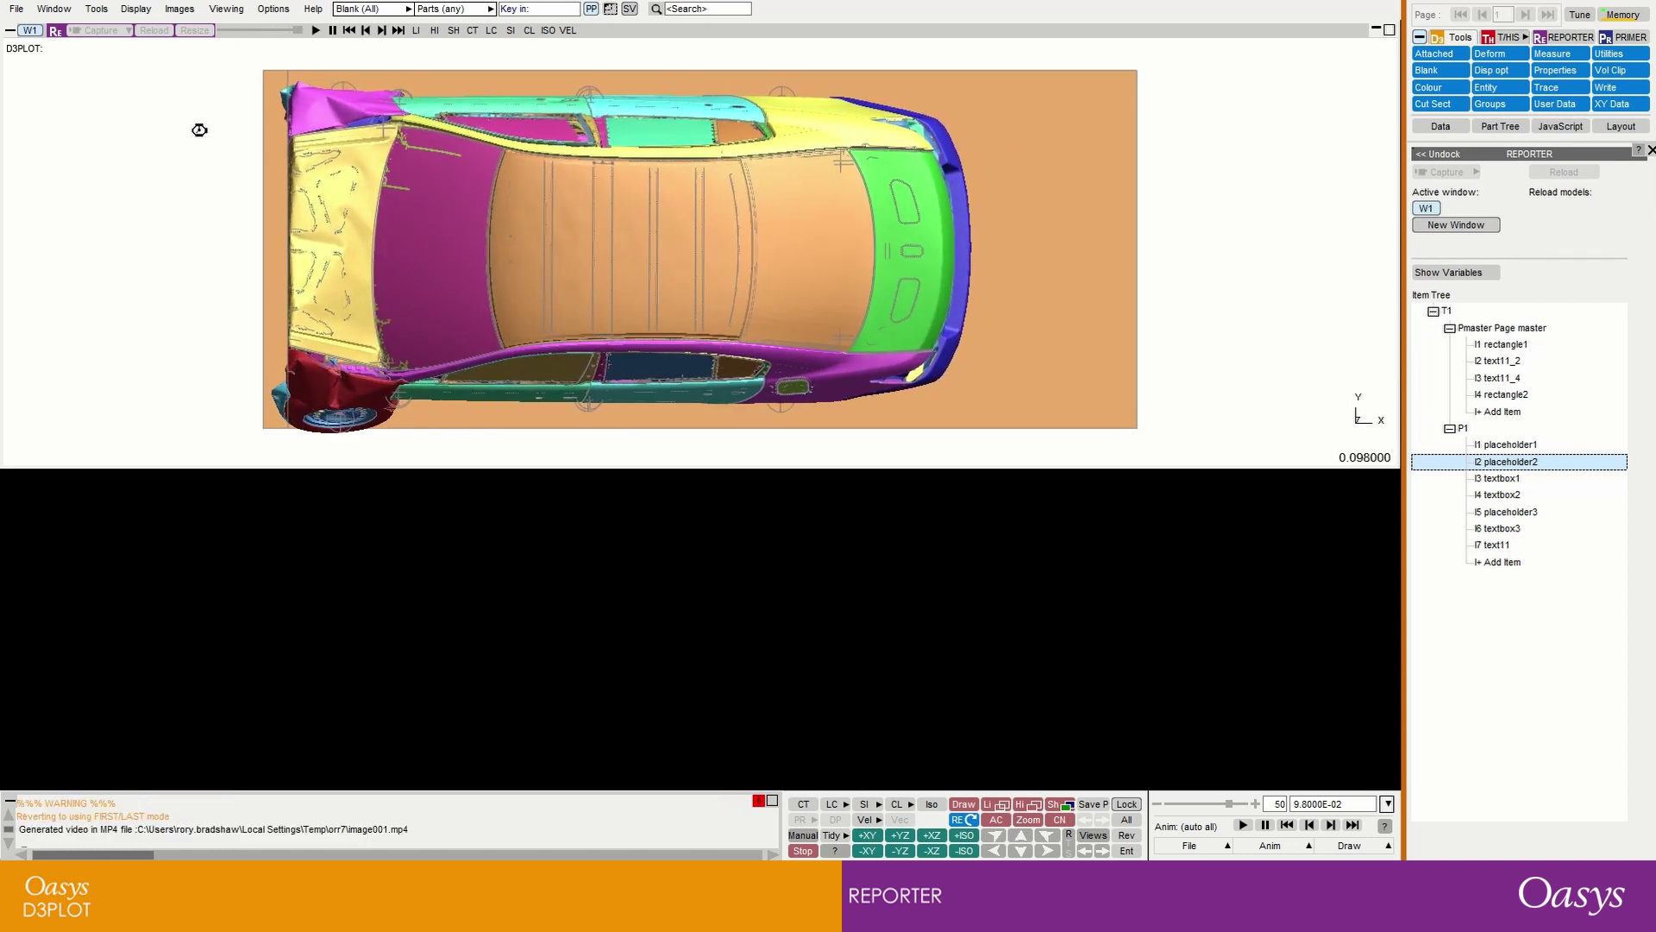
Switch to REPORTER, play the captured movie in presentation view, and jump to its first and last frames
click(1186, 904)
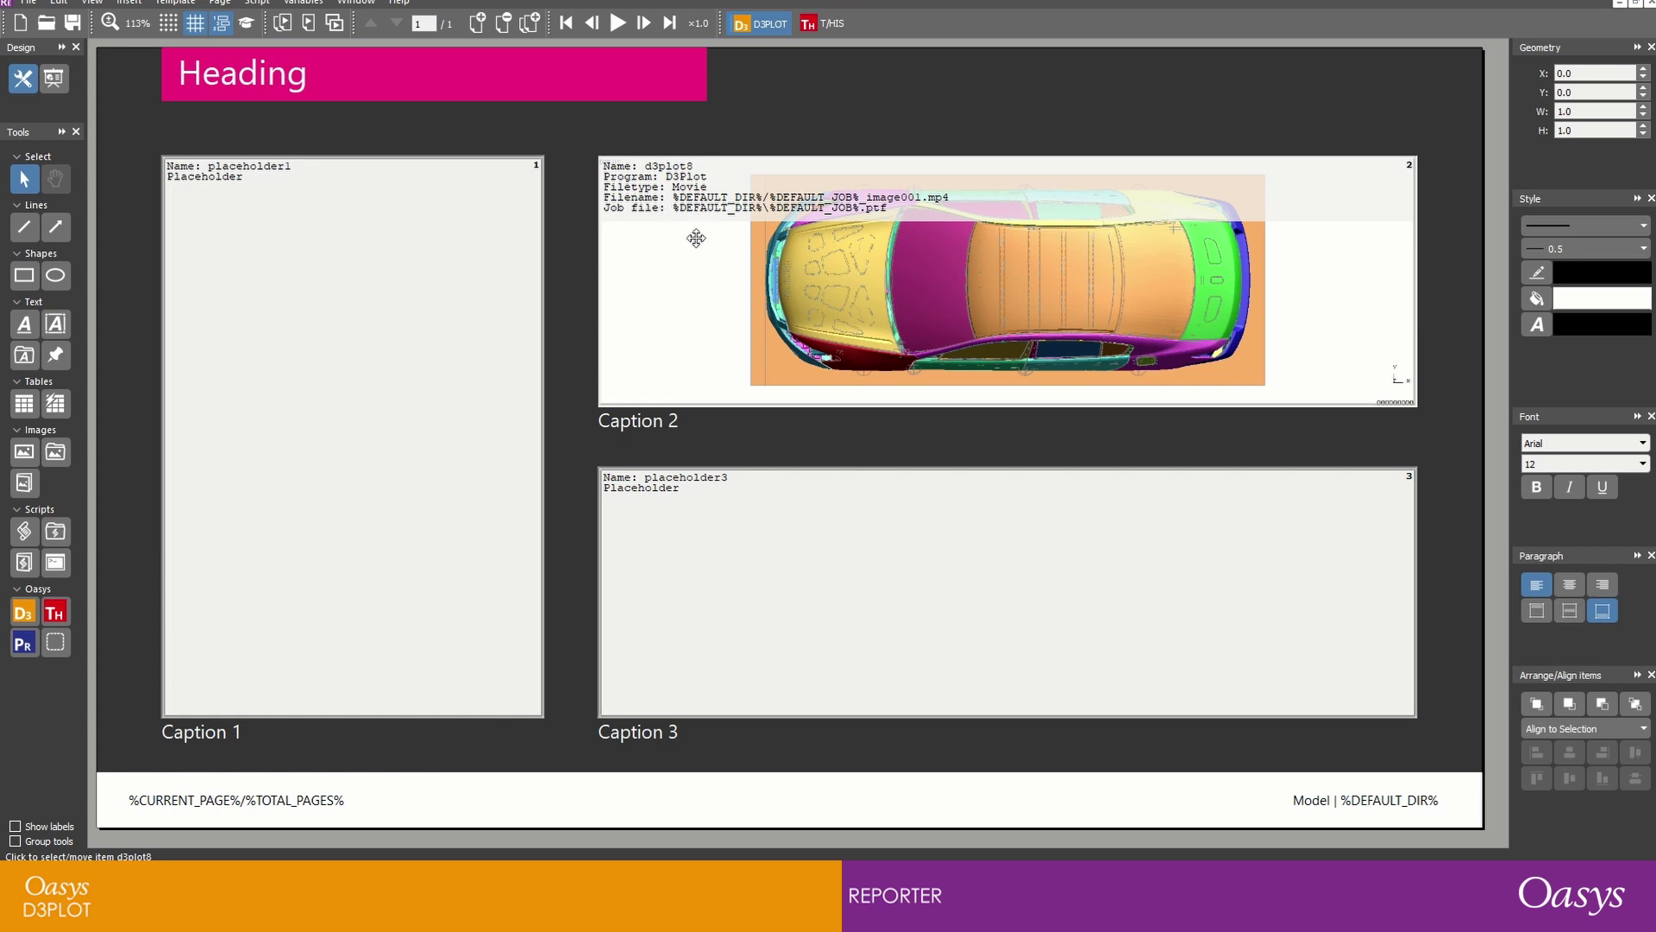
key(F5)
mouse_move(996, 319)
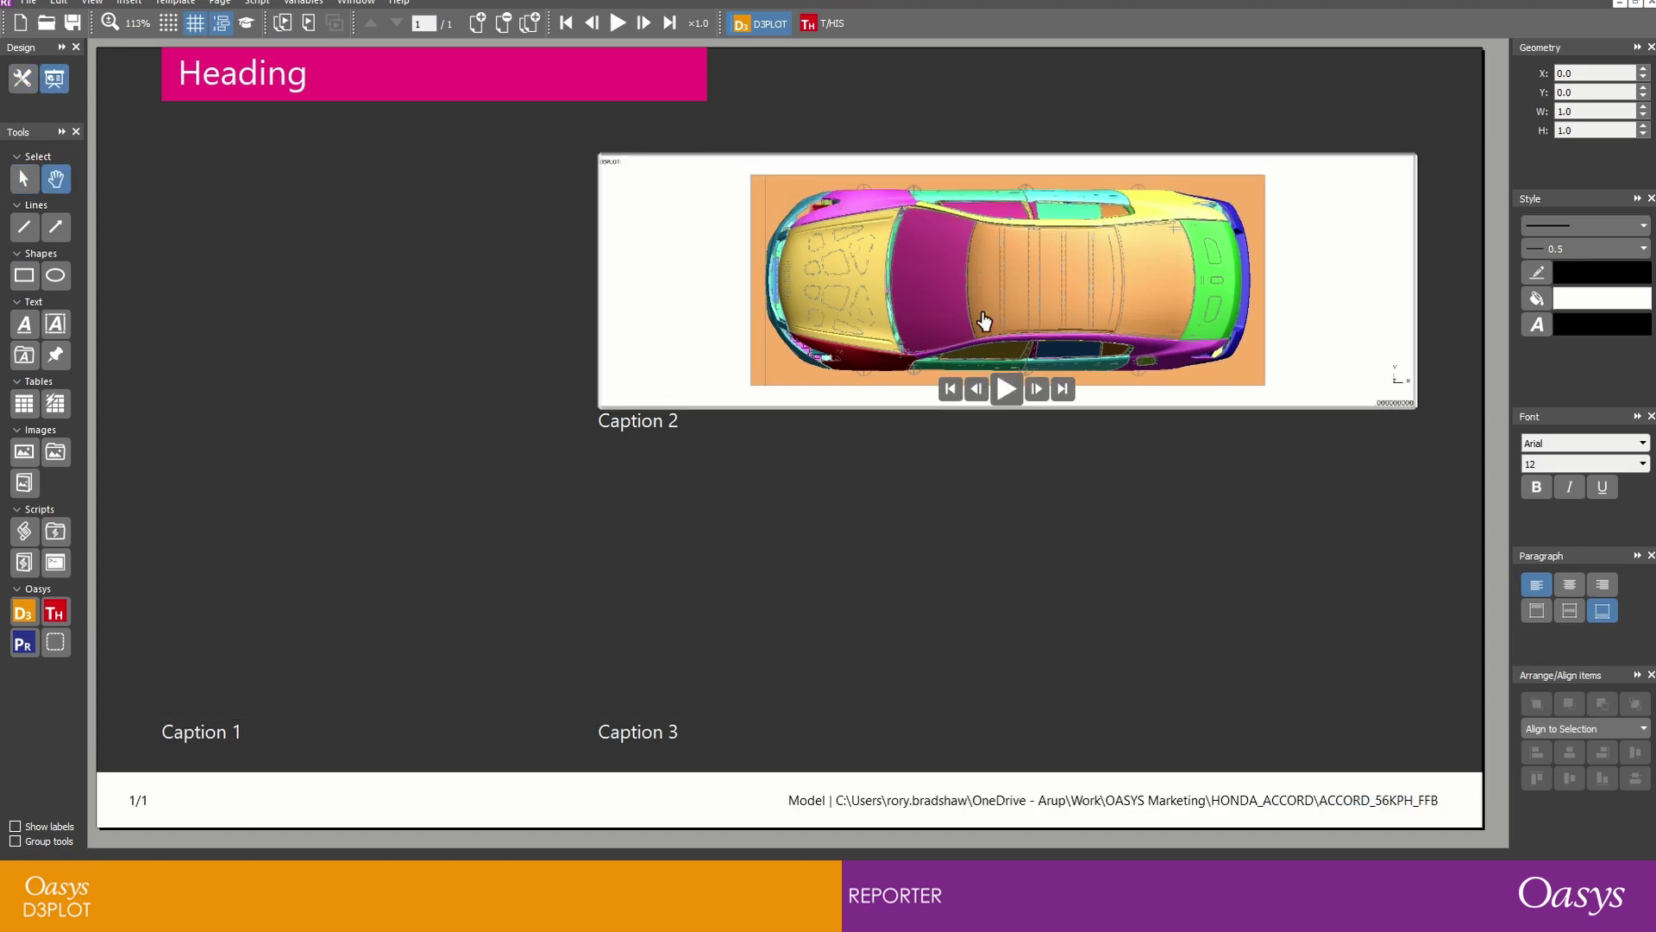
click(1007, 390)
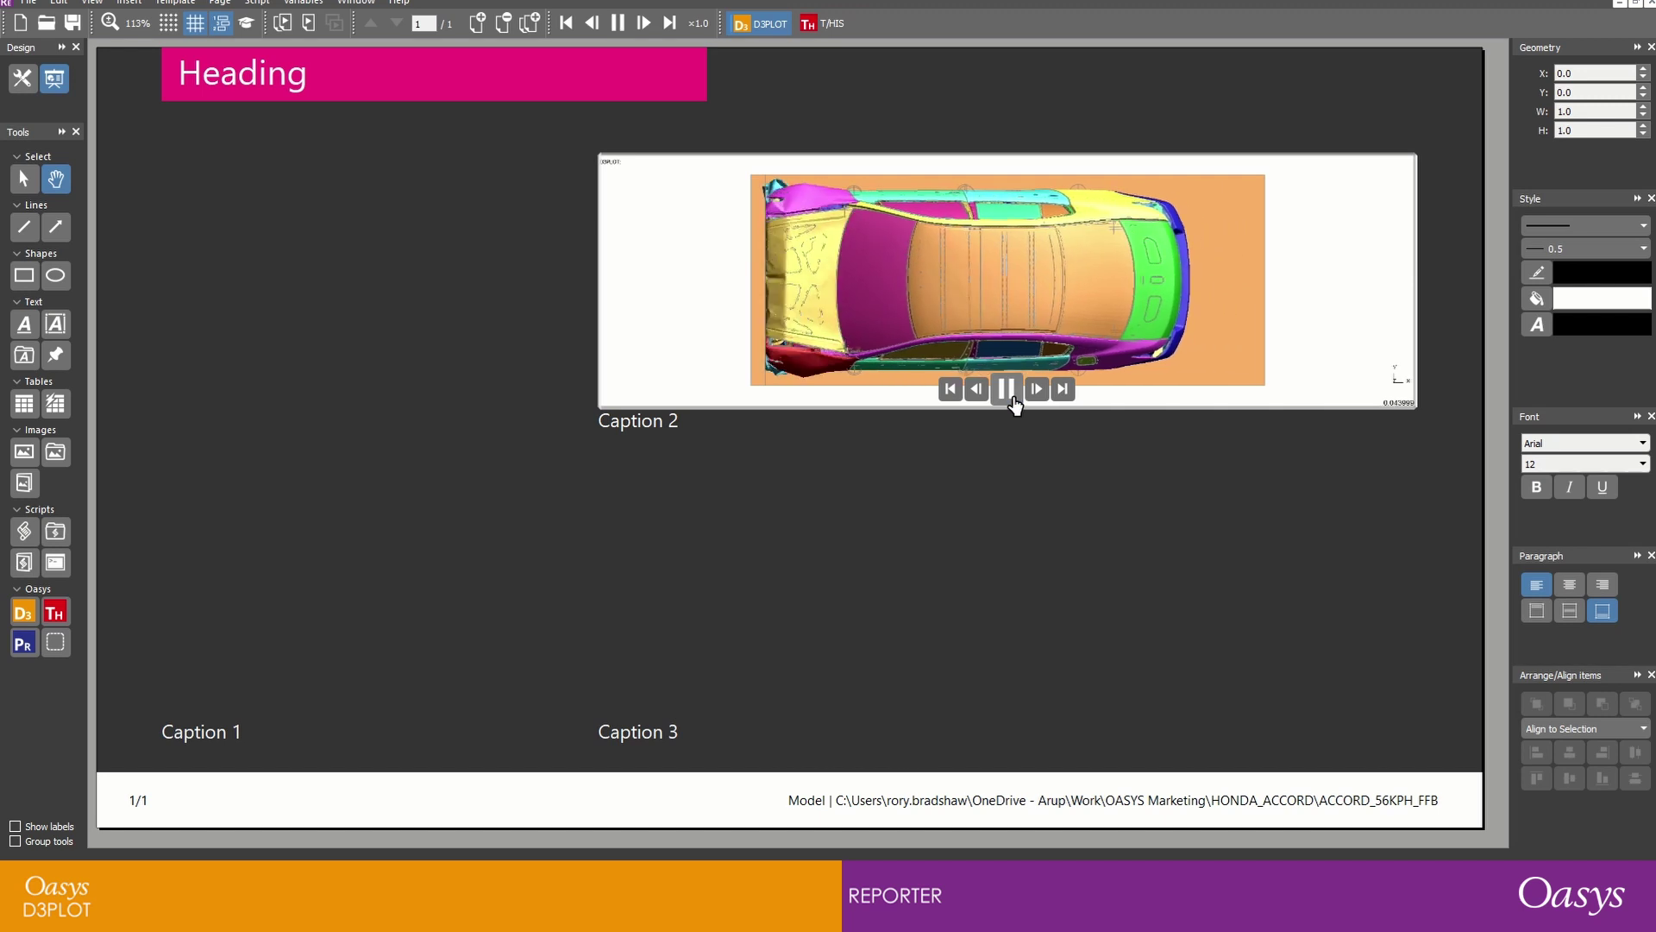
click(951, 389)
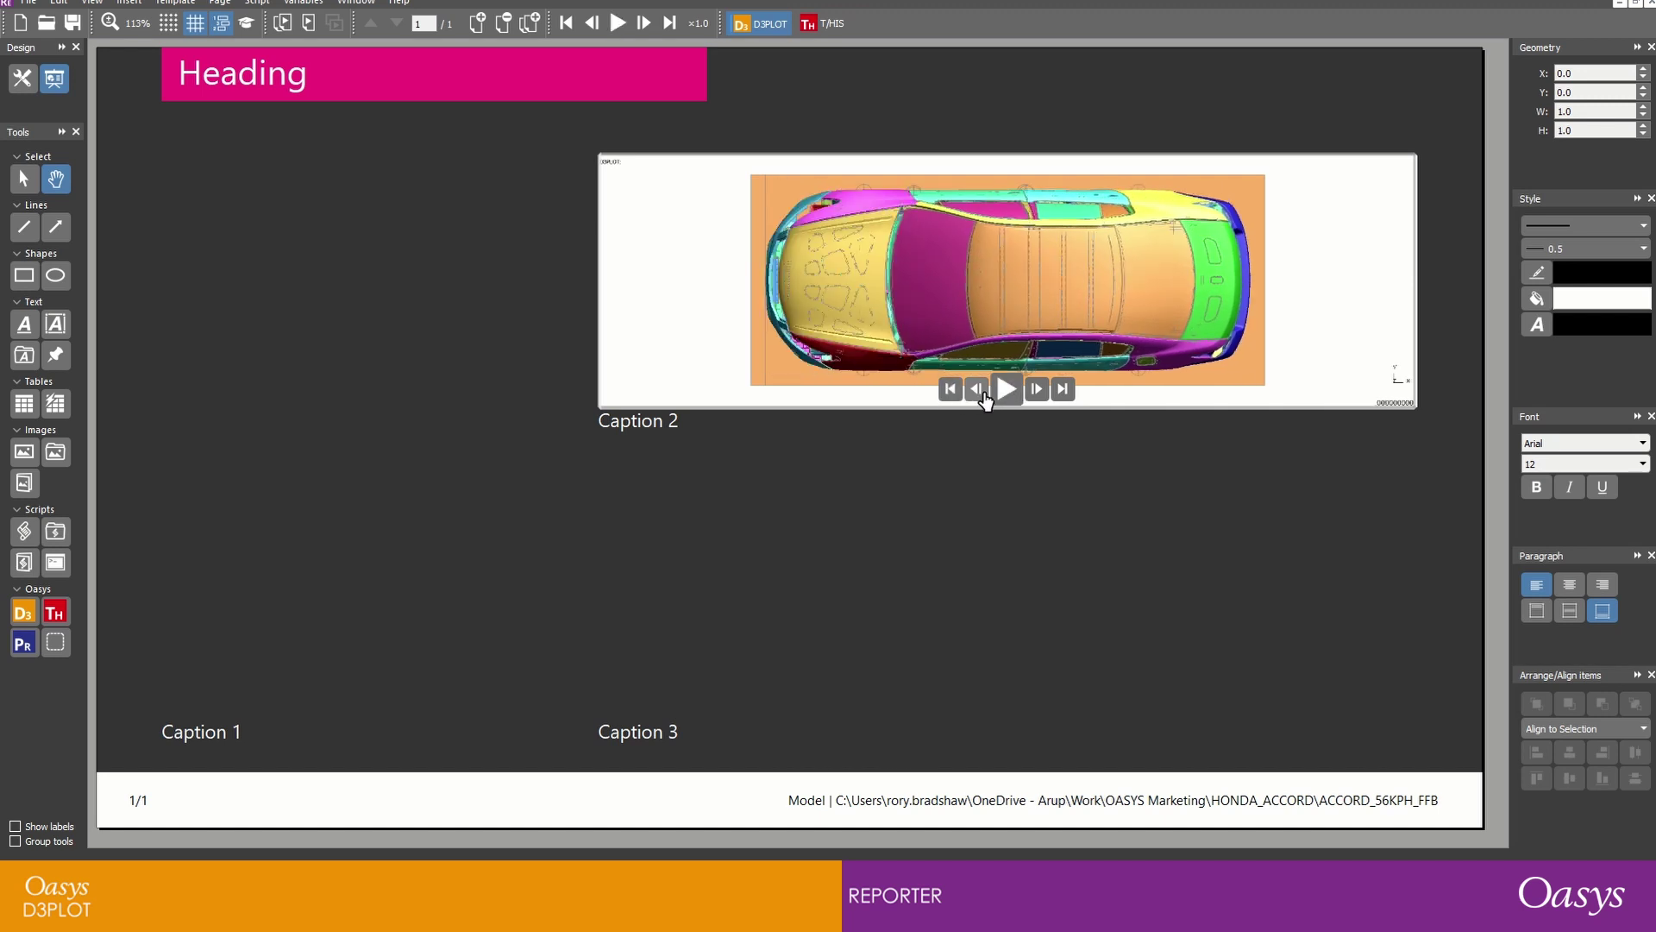
click(1062, 389)
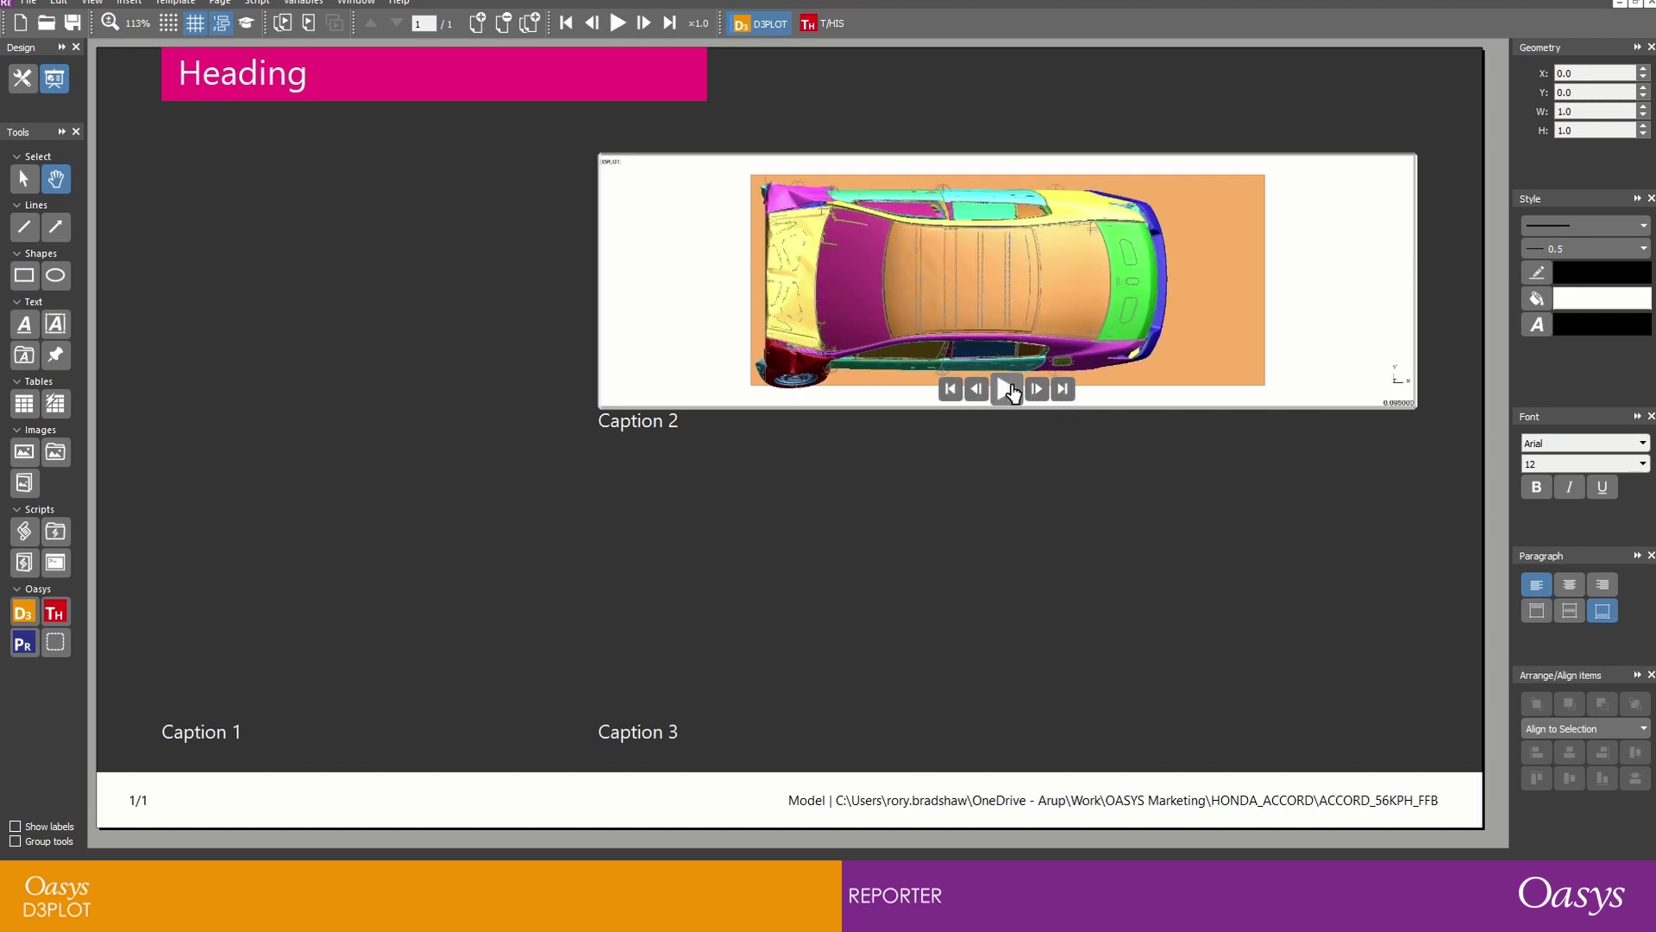
Step forward through the report movie frame by frame, and play and pause it
click(1034, 393)
click(1034, 393)
click(1034, 394)
click(1034, 393)
click(1034, 393)
click(1034, 393)
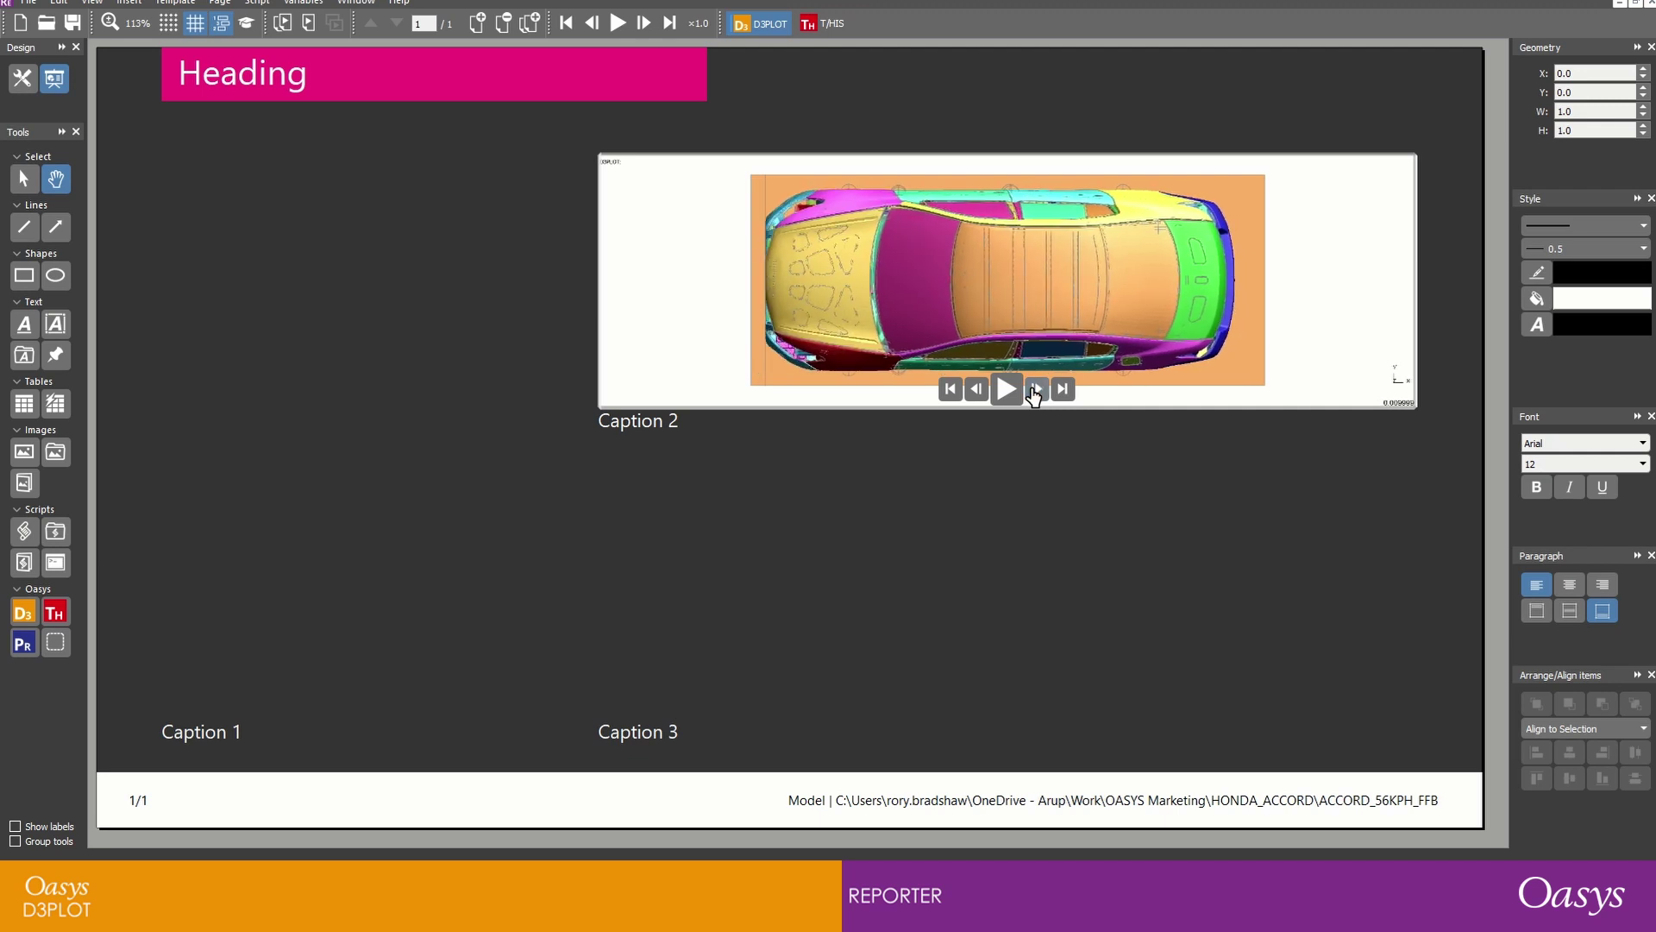
click(1034, 393)
click(1034, 393)
click(1008, 389)
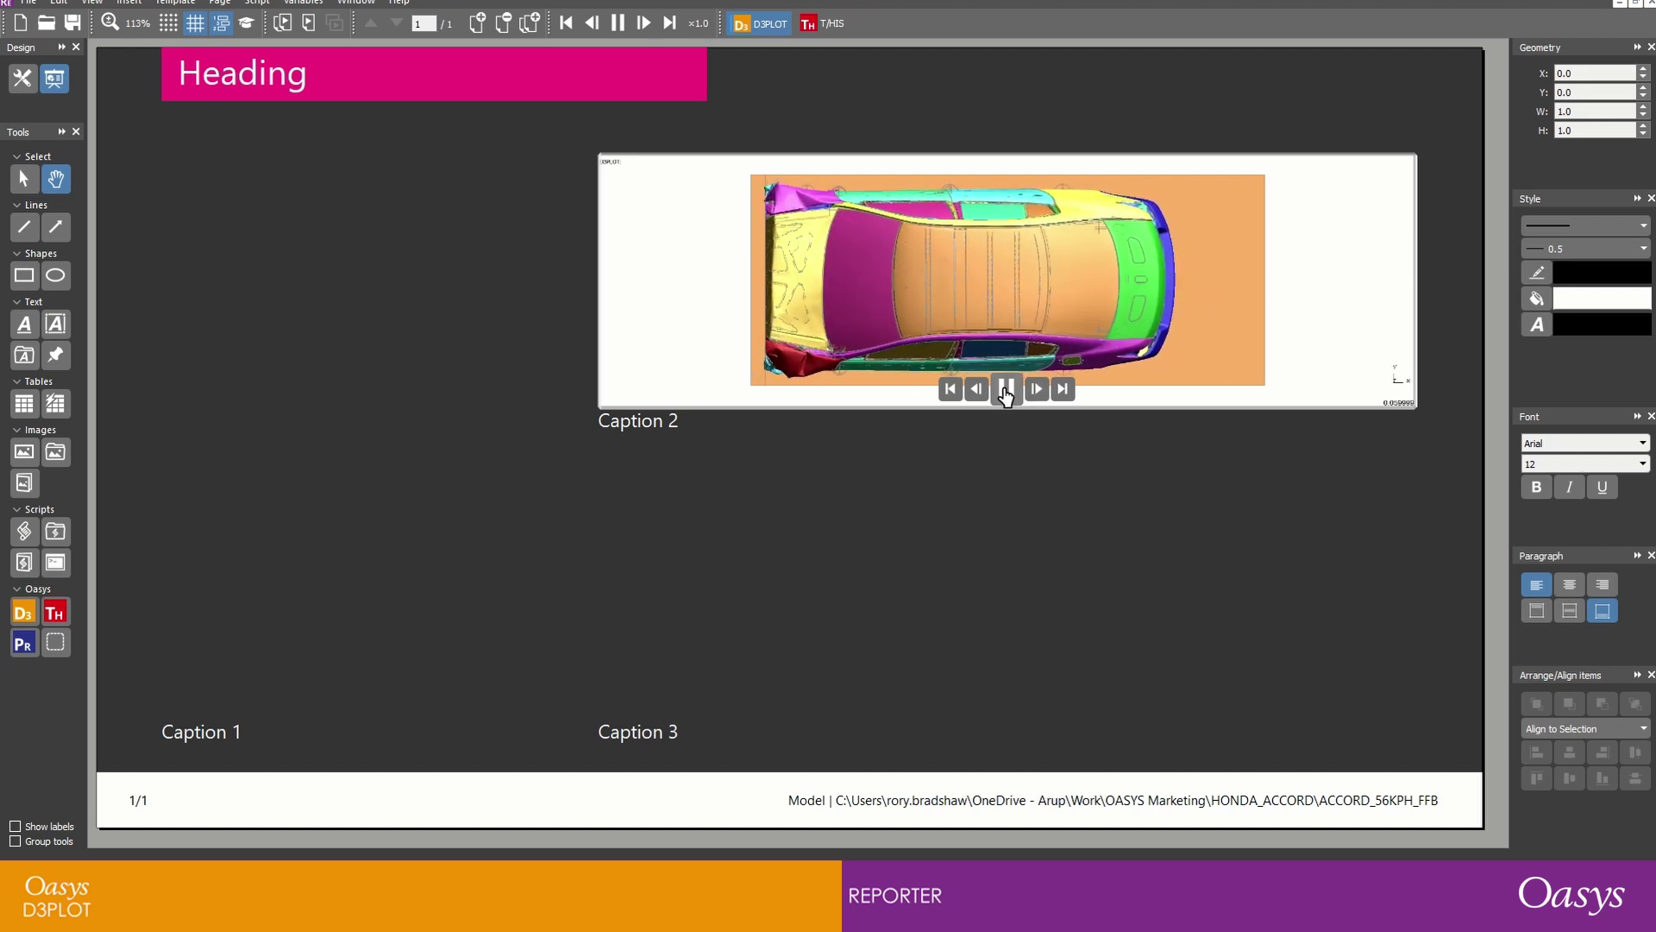
click(1006, 395)
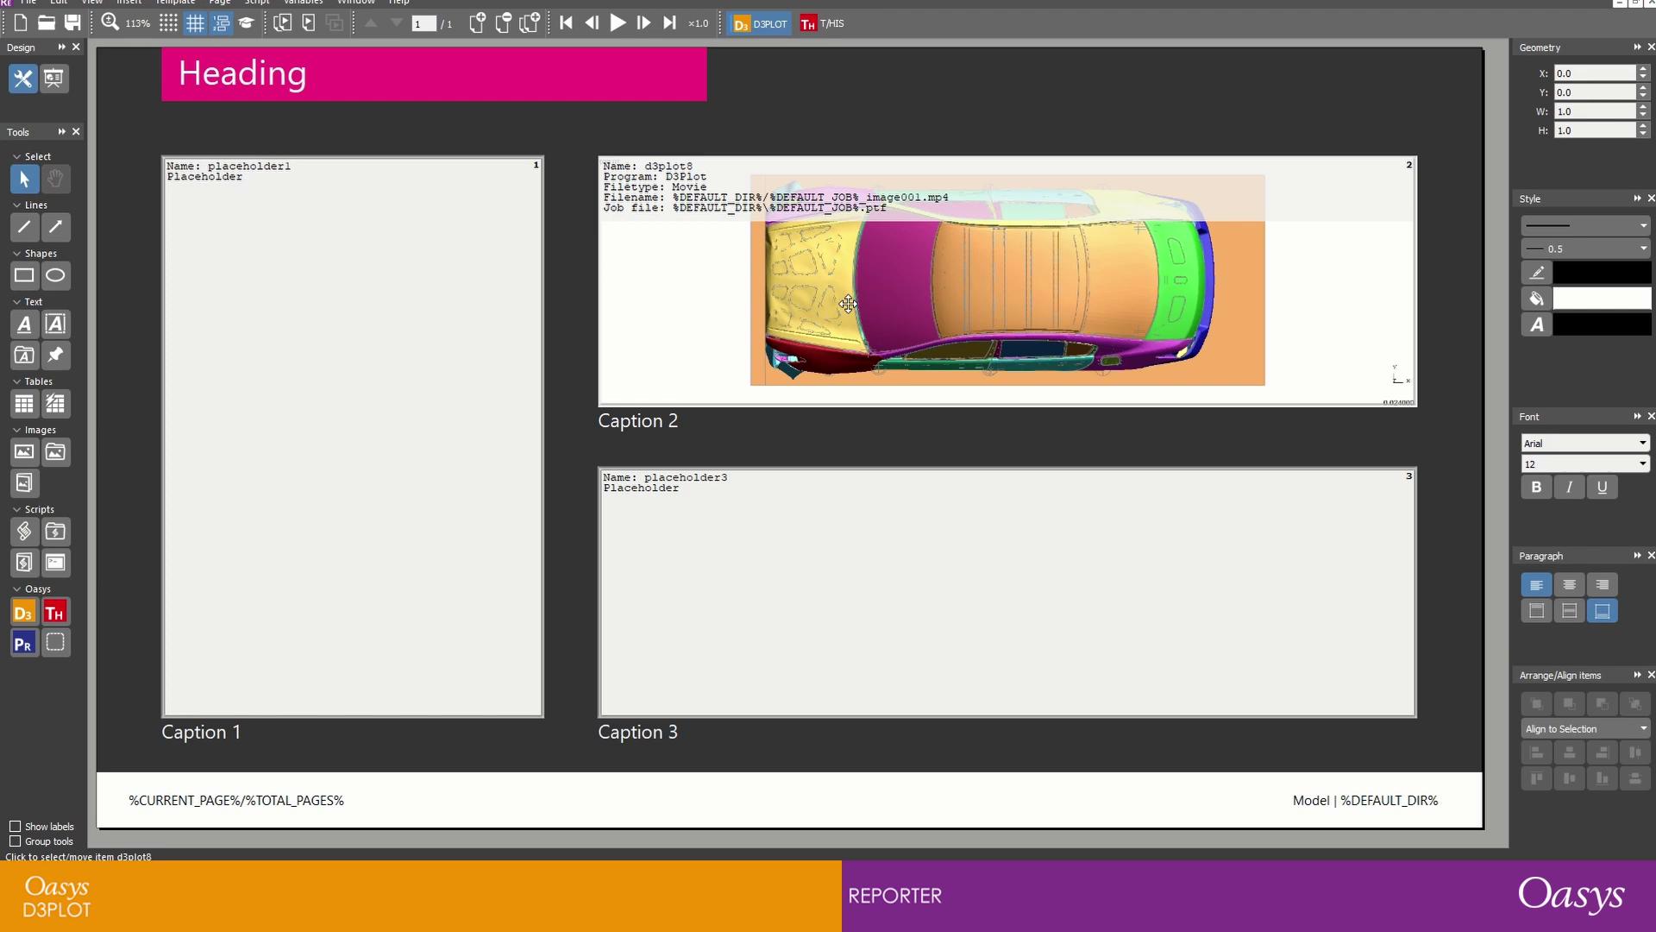
Duplicate the D3PLOT movie item and place the copy over the placeholder above Caption 3
click(847, 304)
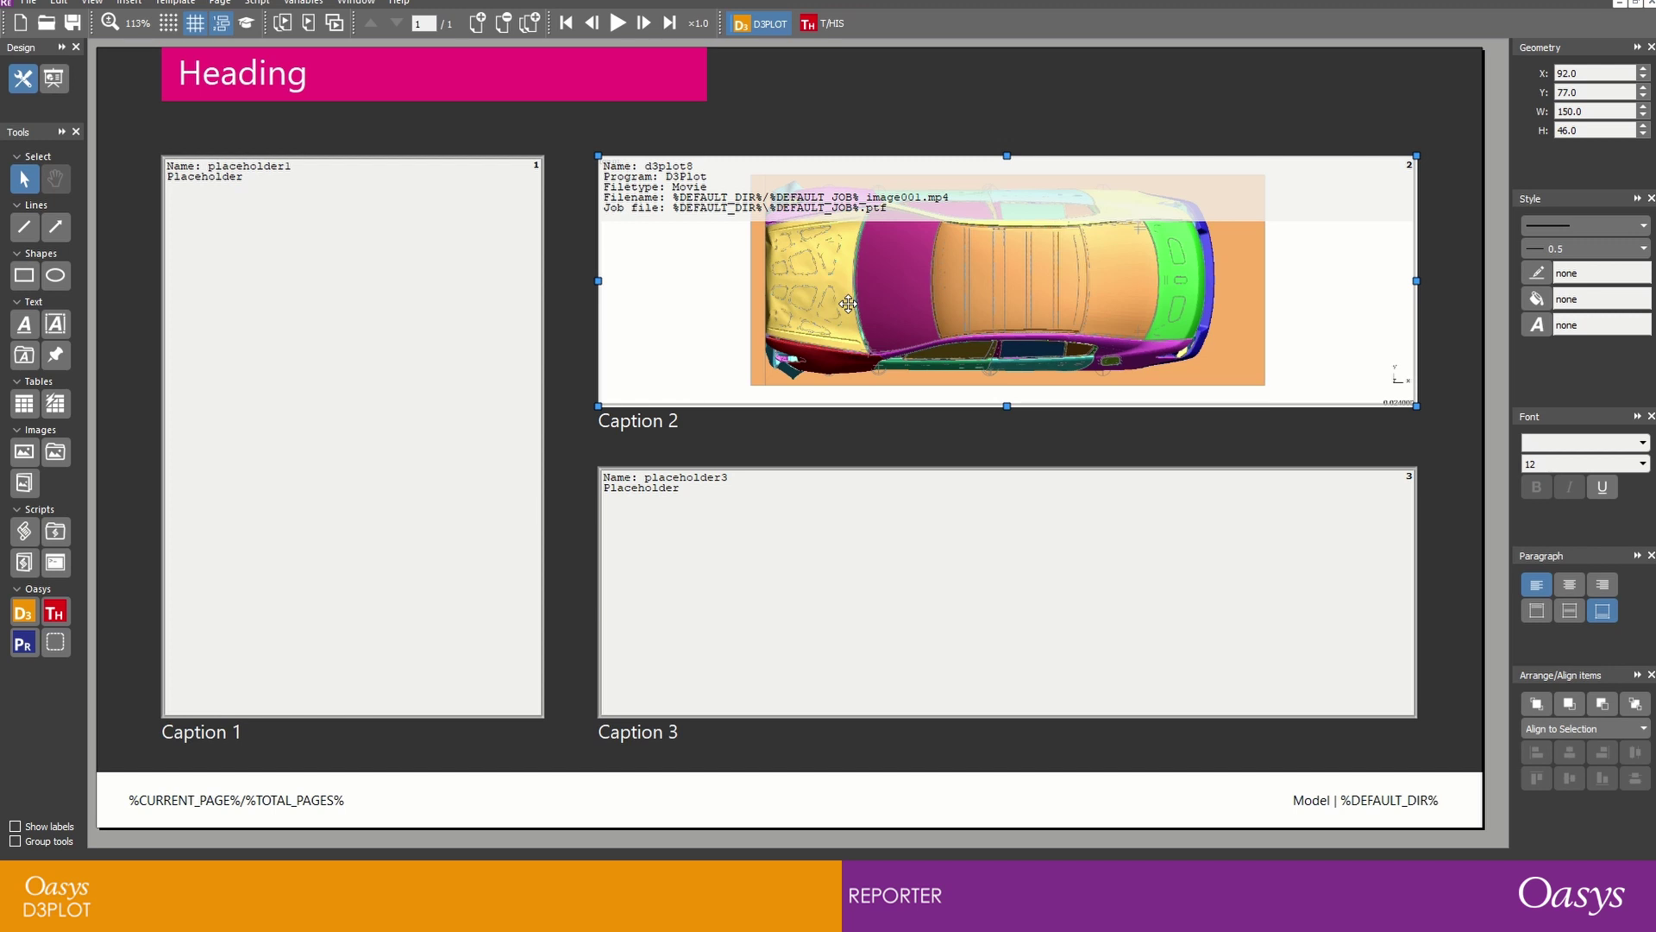
key(ctrl+v)
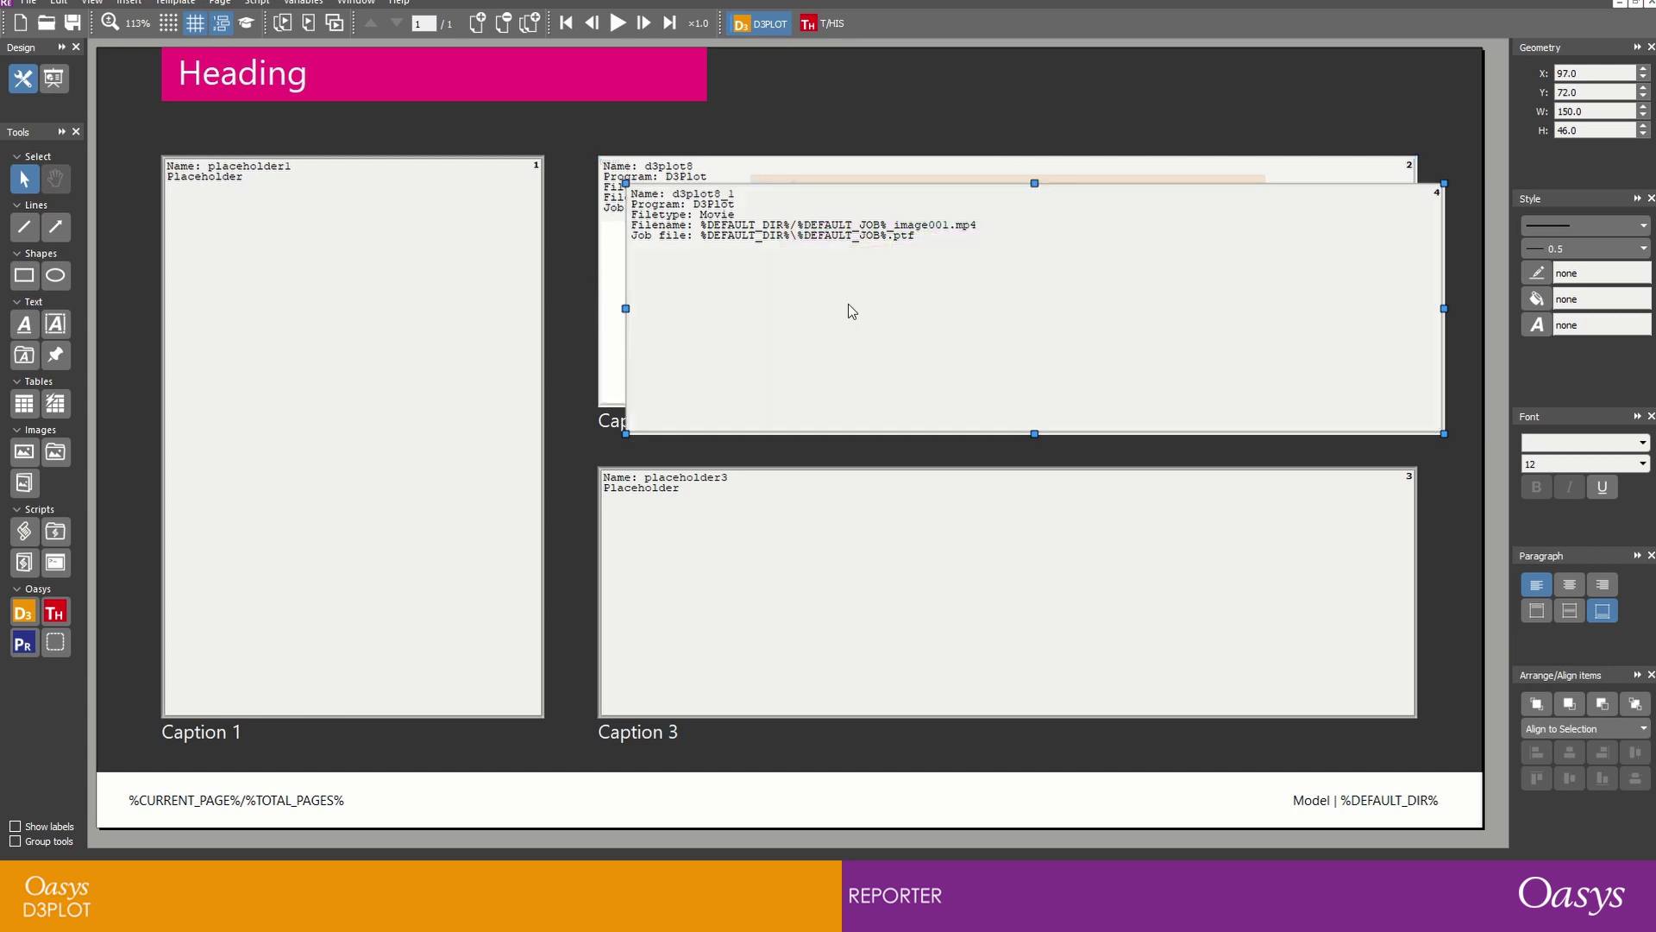
drag(853, 273, 843, 557)
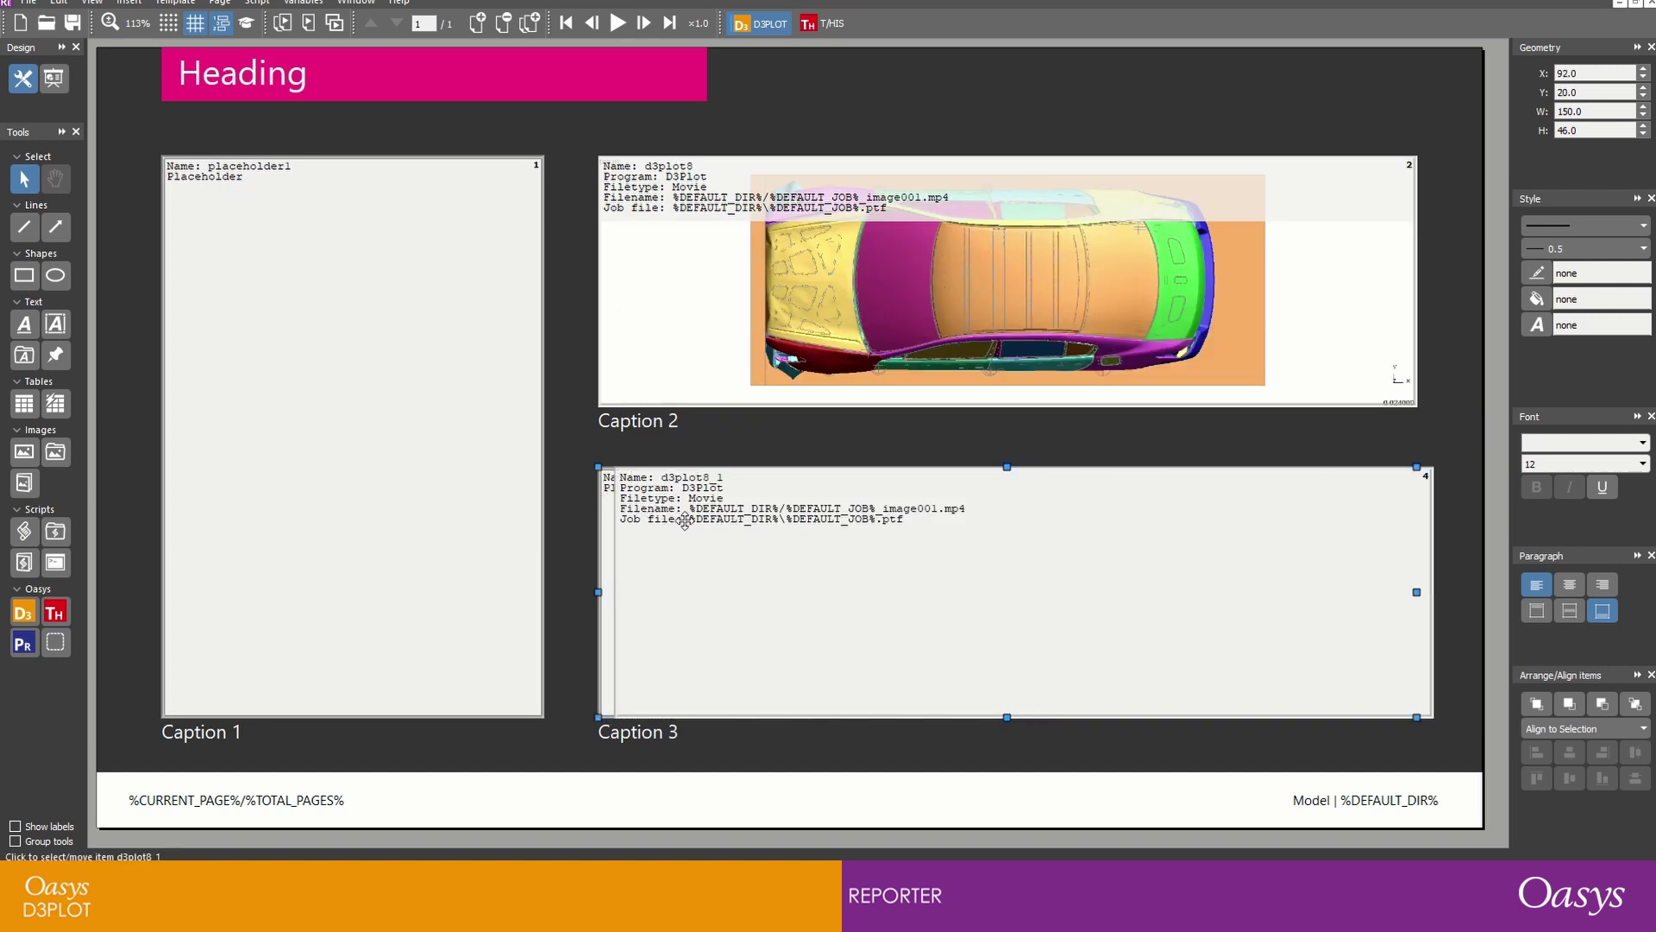
Replace the placeholder above Caption 3 with the copied movie item, named d3plot8_SXZ animation, with its movie file ending in _image001_SXZ.mp4
mouse_move(668, 520)
mouse_down()
mouse_move(685, 521)
mouse_move(670, 521)
mouse_up()
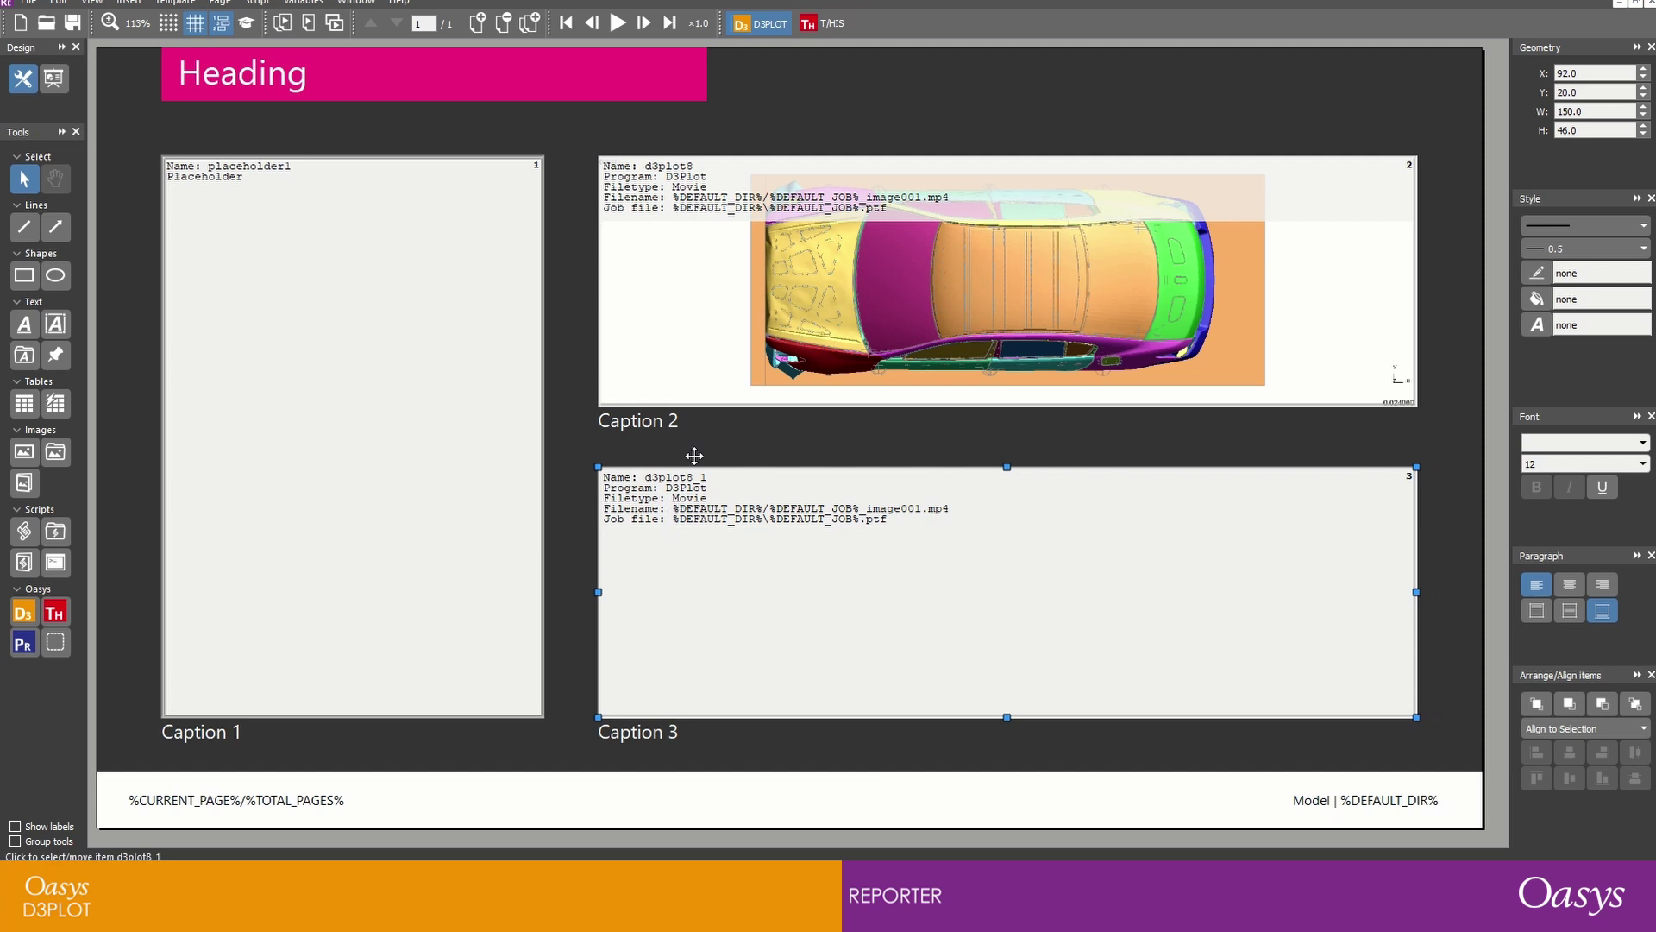
double_click(880, 526)
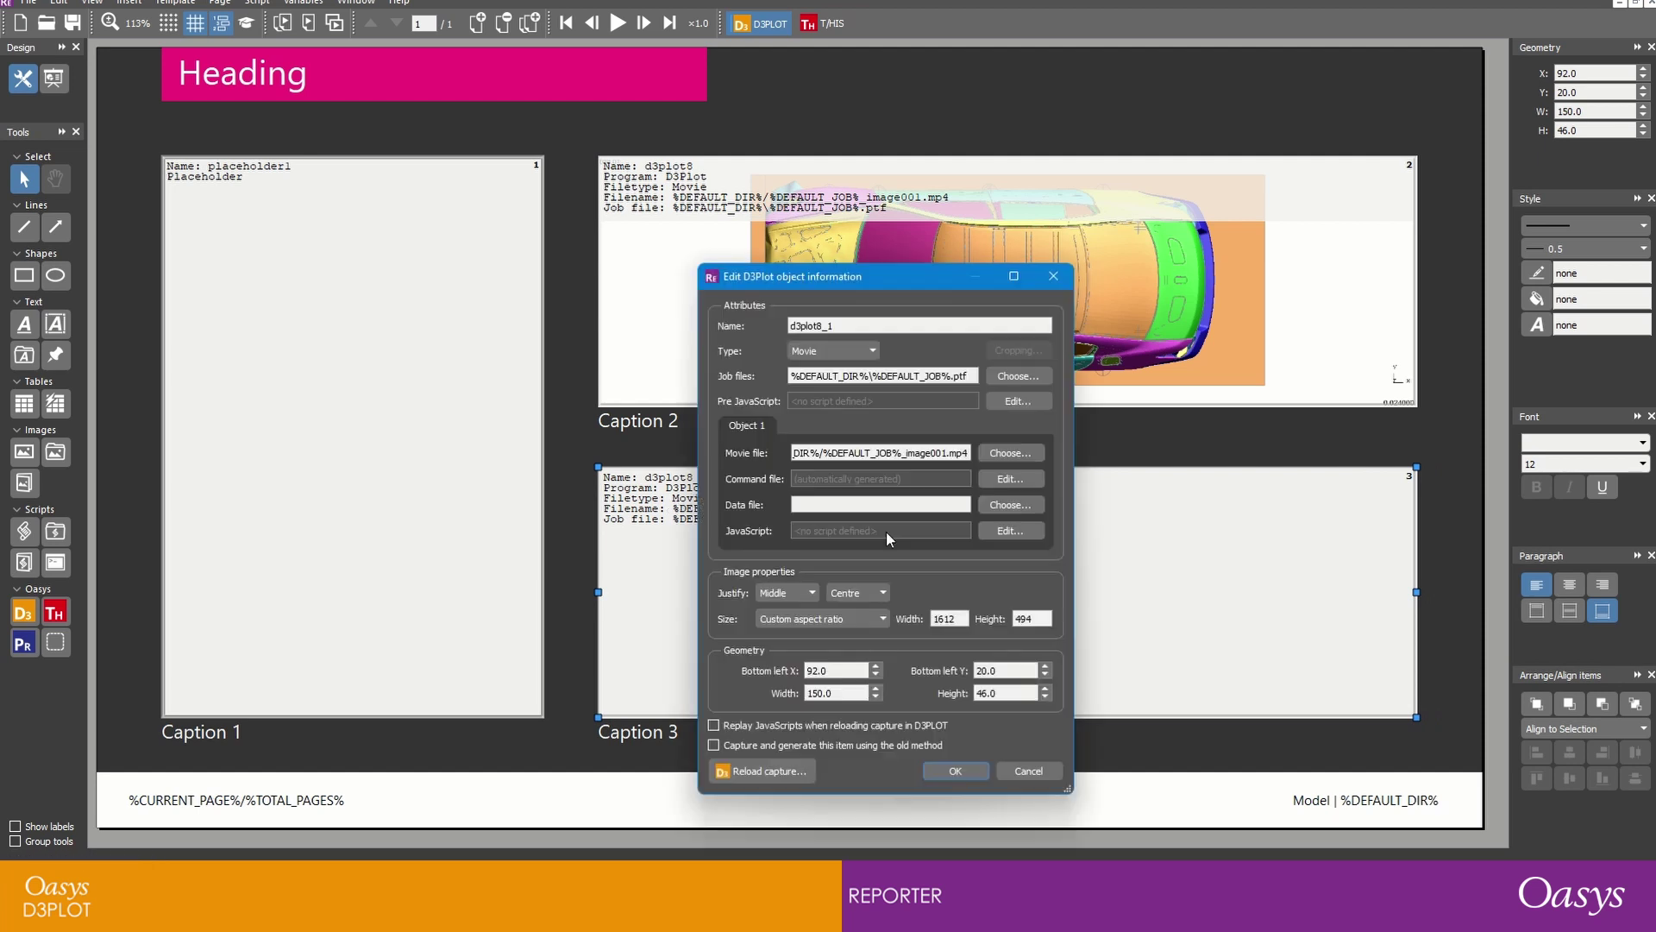
click(945, 453)
click(848, 326)
key(BackSpace)
text(SX)
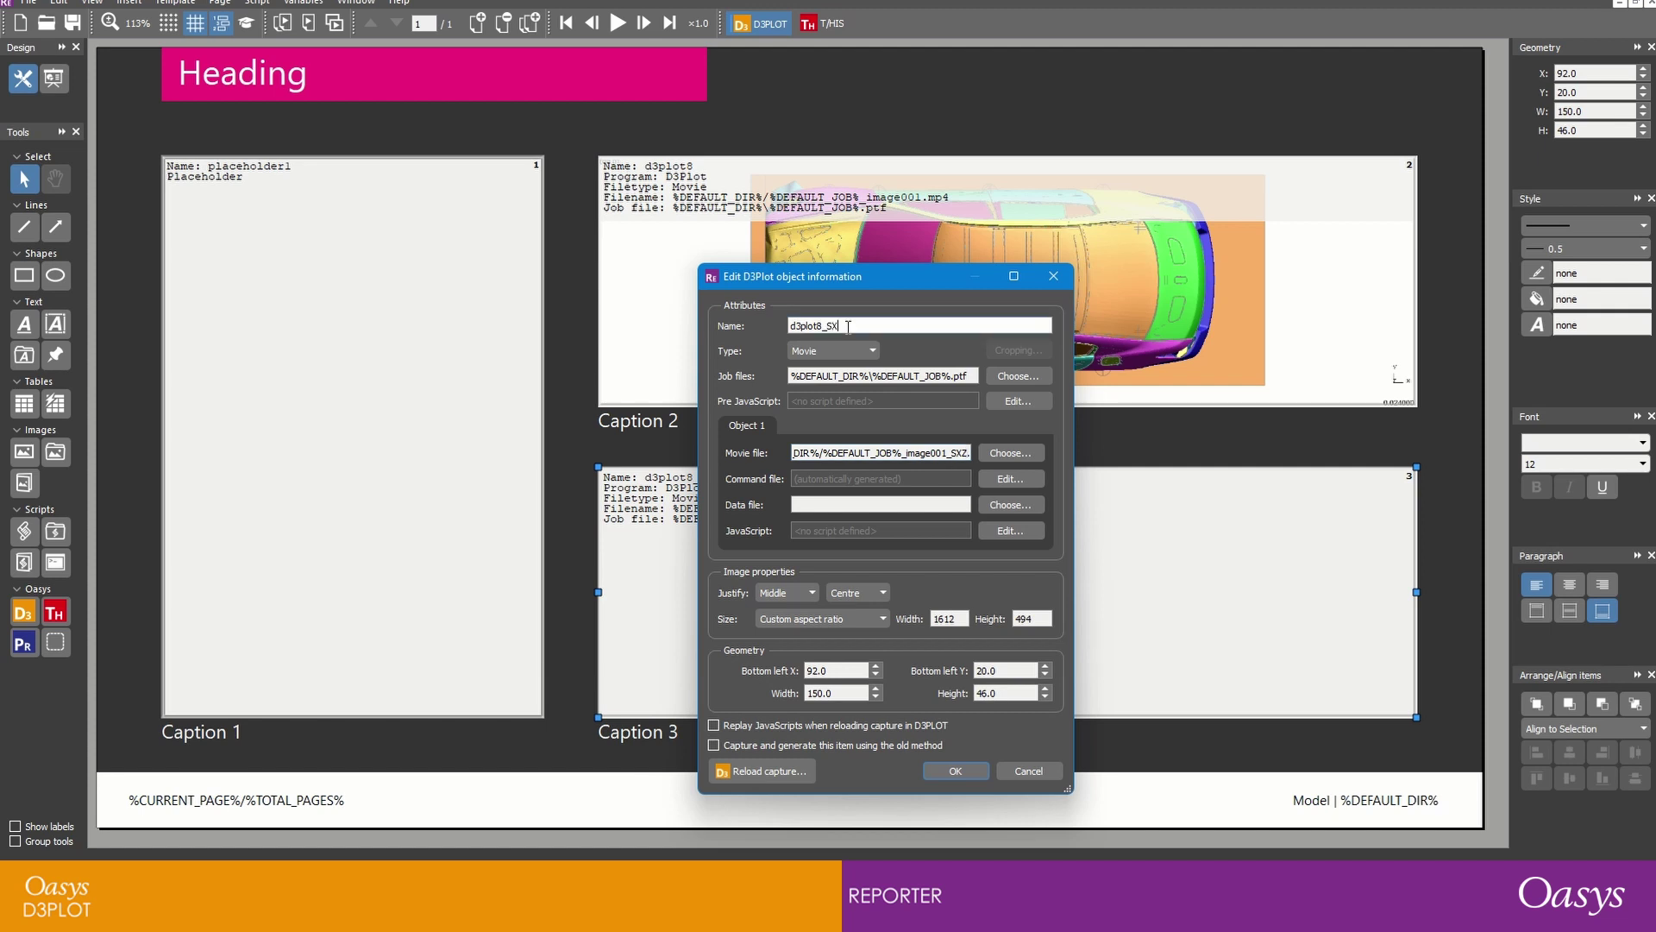
text(Z animation)
Add the command sxz to the Caption 3 item's command file and set its image size to Fit object box
click(1002, 479)
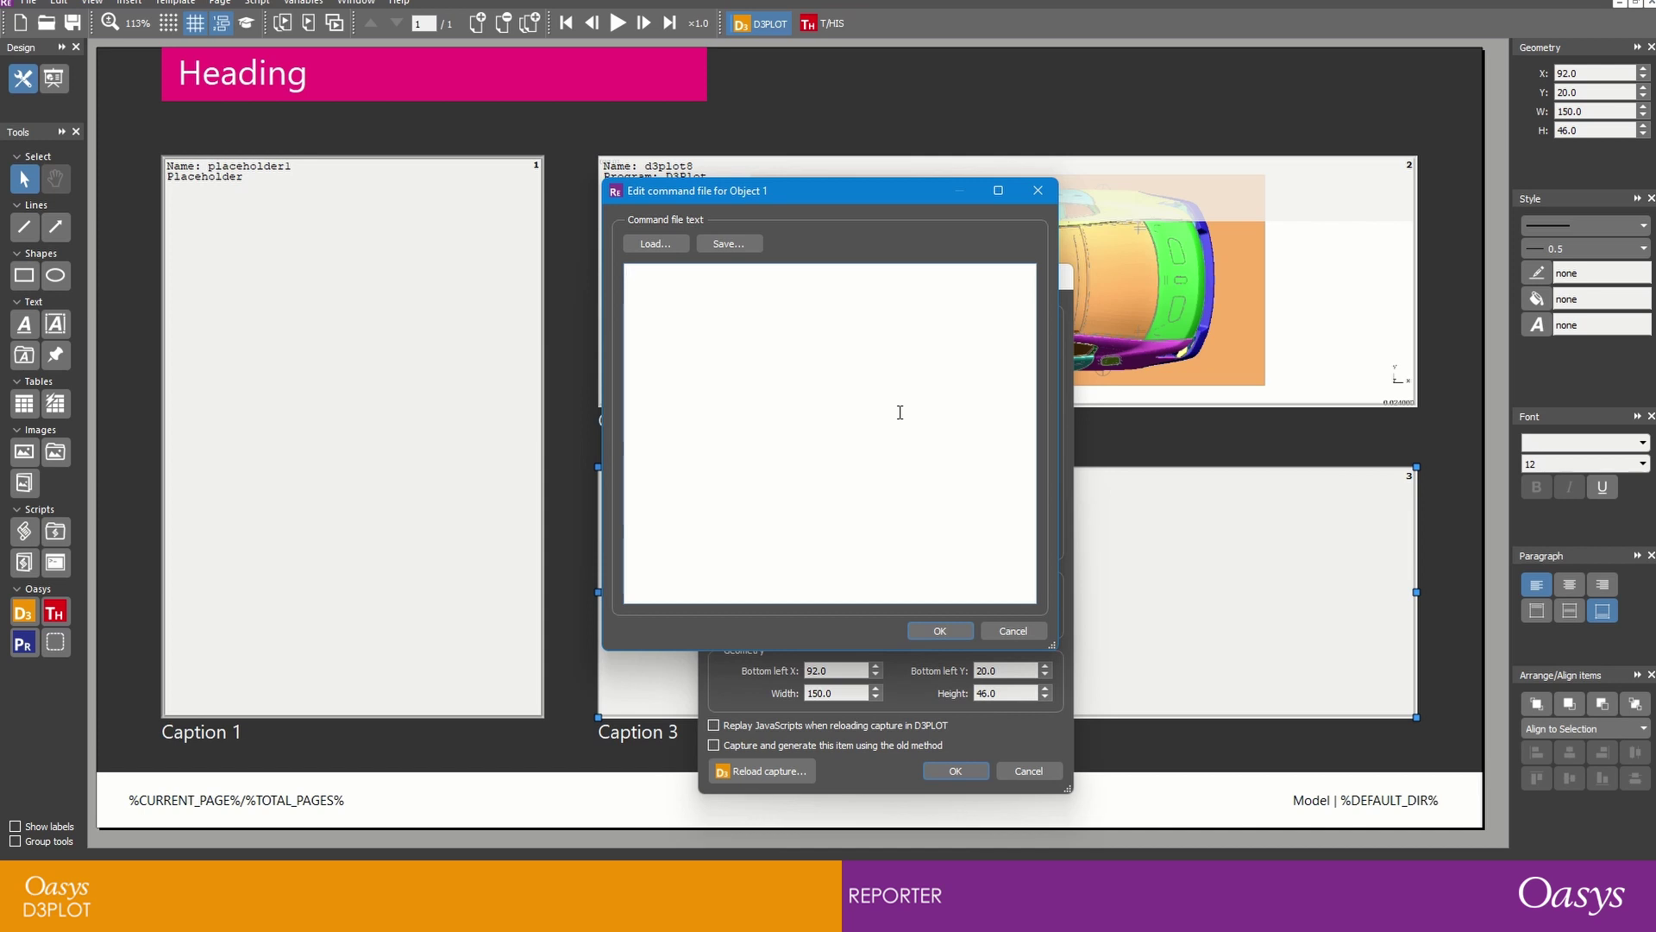
text(sxz)
click(917, 631)
click(885, 617)
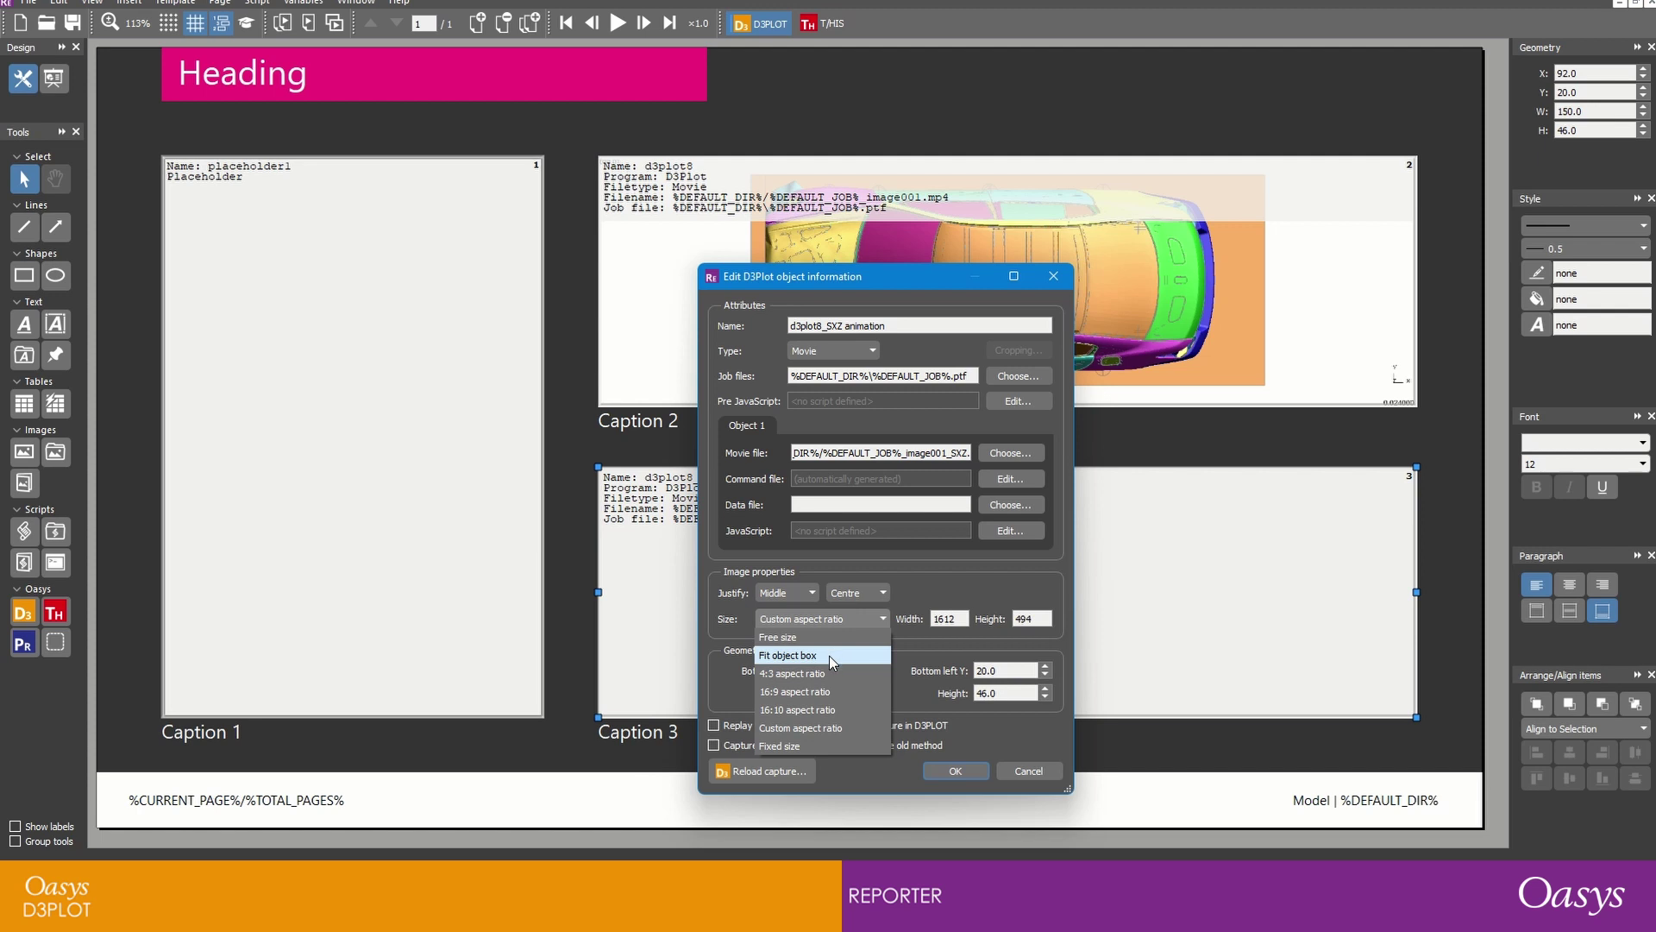
click(830, 655)
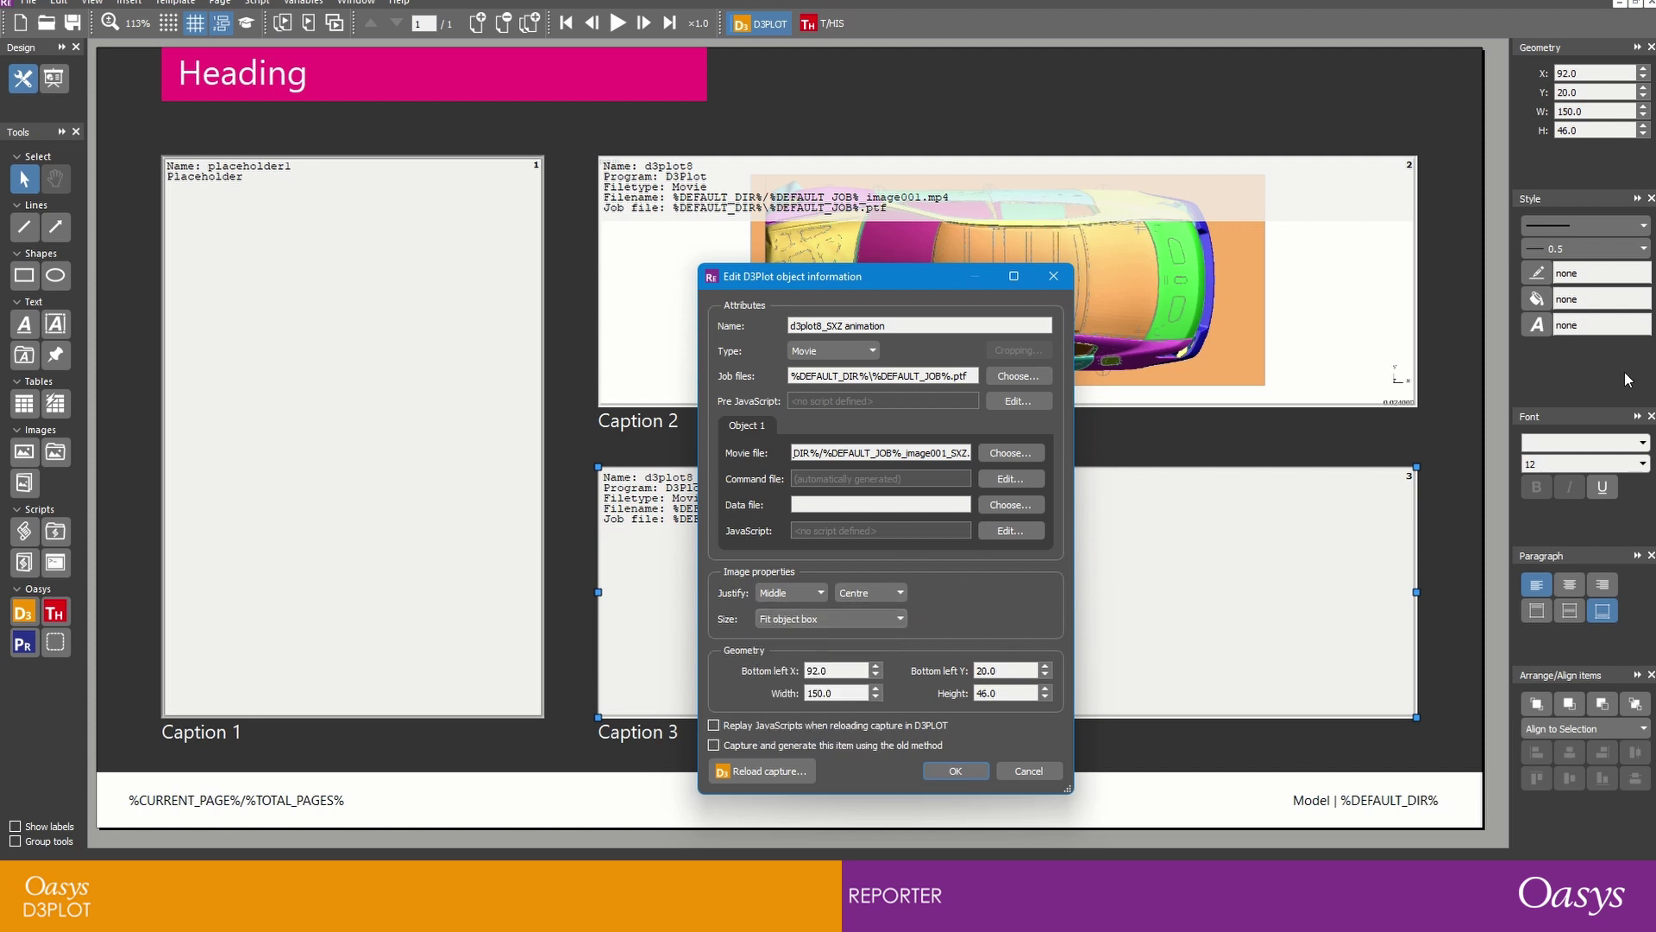
click(956, 771)
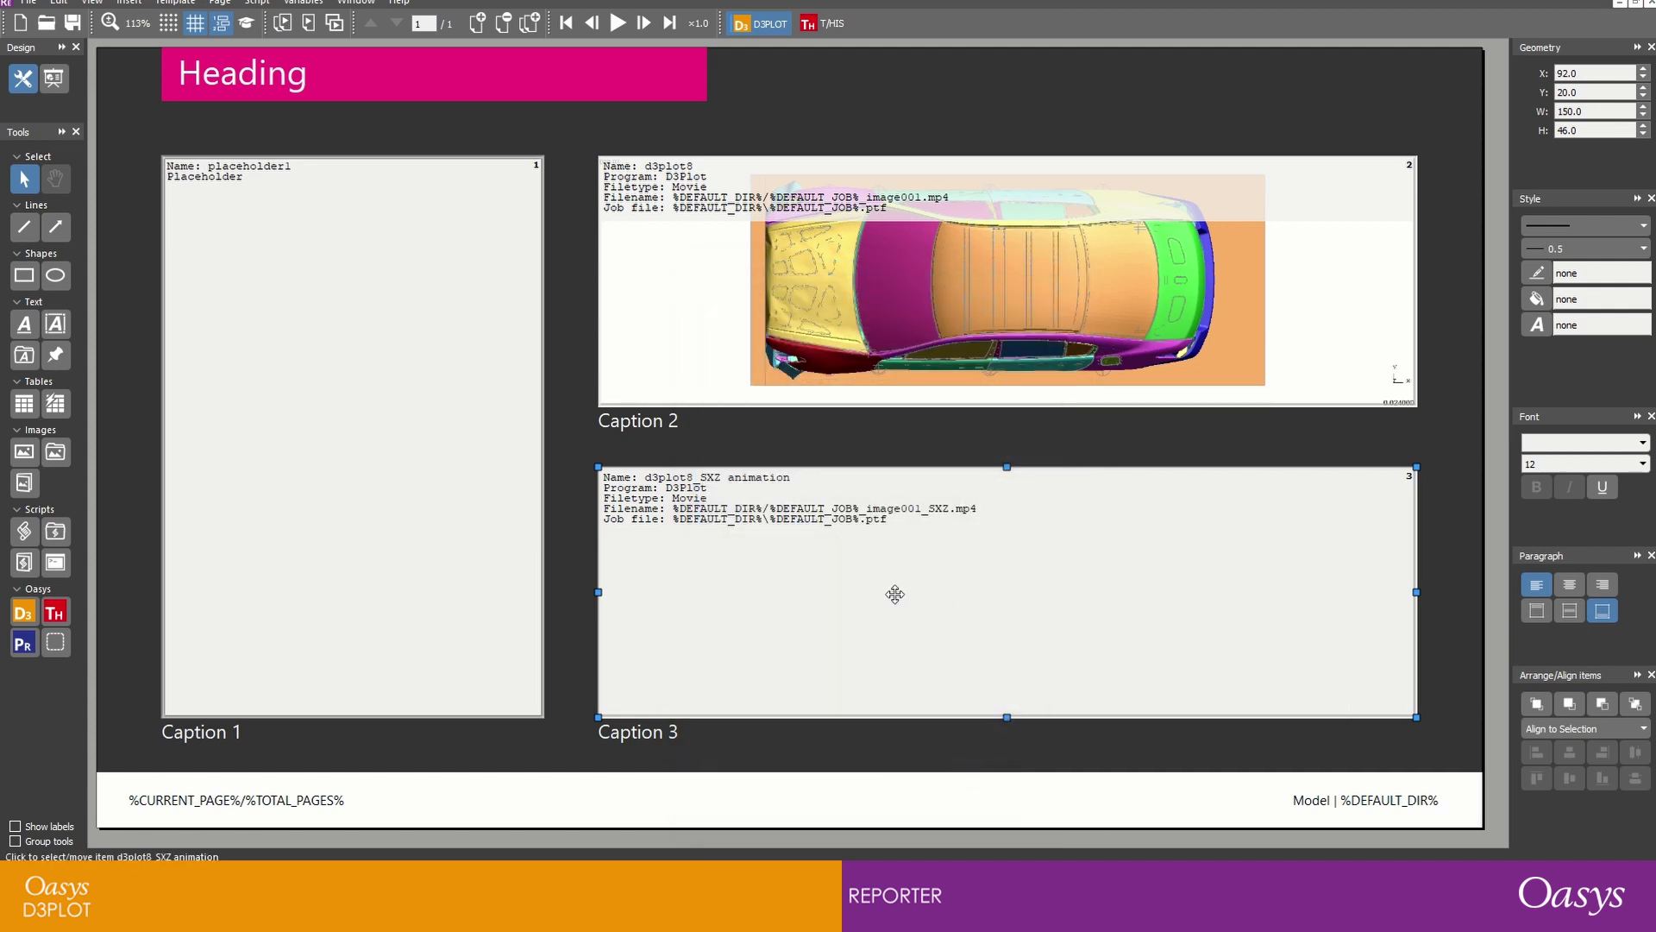
Duplicate the SXZ movie item over the placeholder above Caption 1 and resize the copy to 74 wide by 104 high
key(ctrl+c)
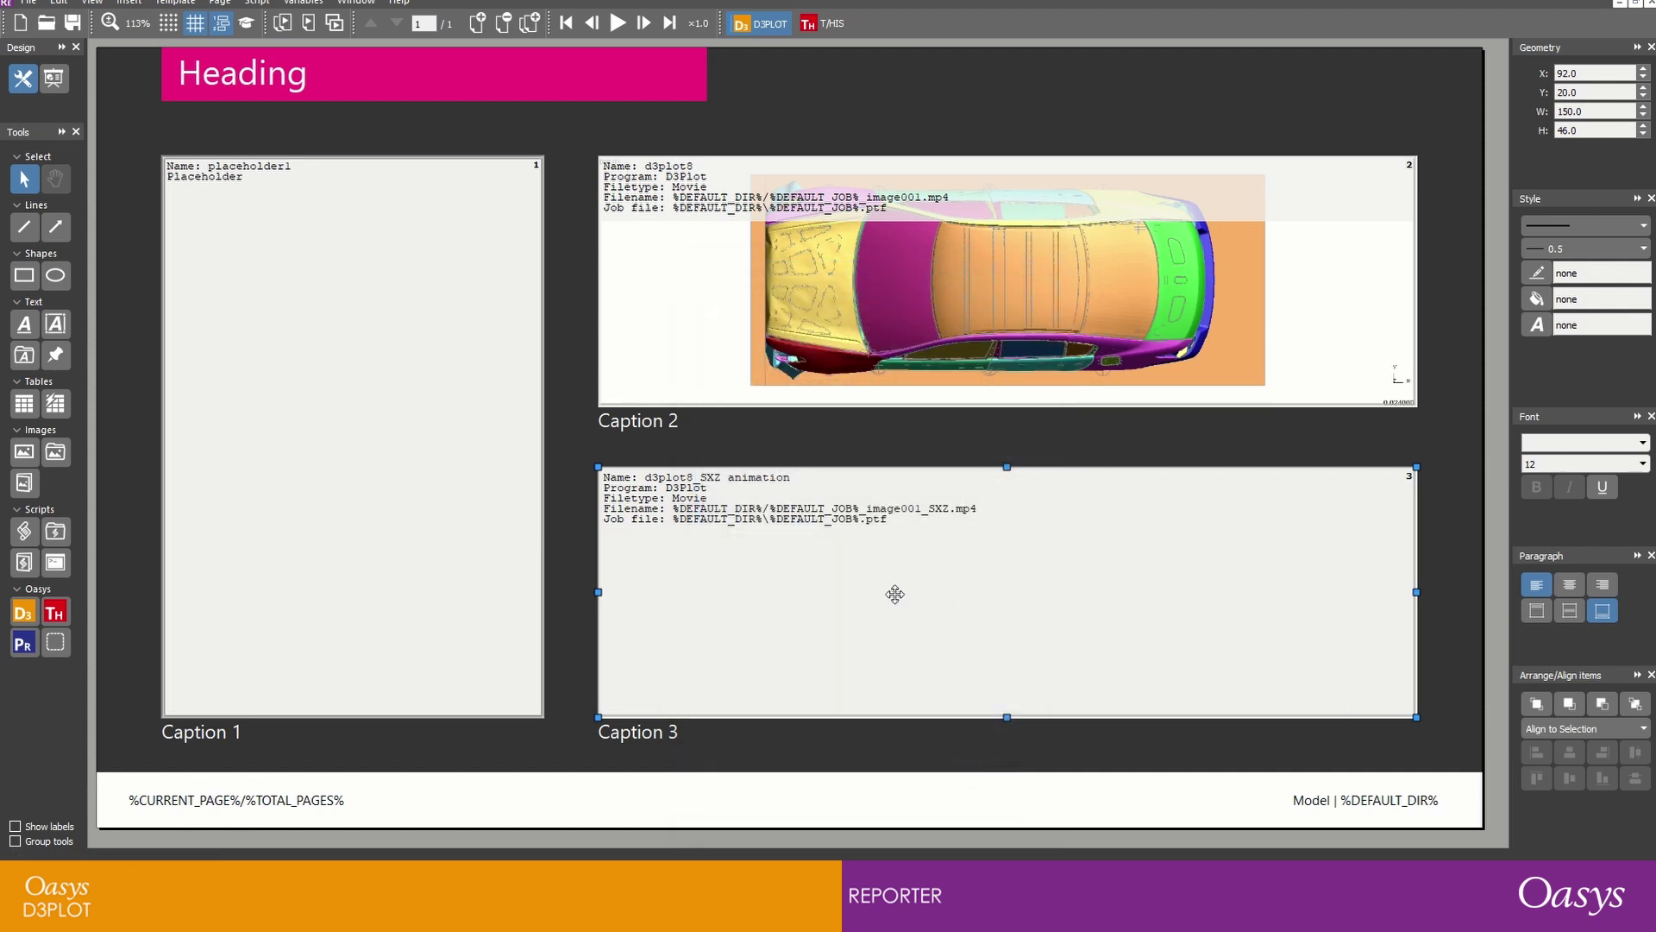
key(ctrl+v)
drag(835, 602, 371, 267)
drag(980, 405, 539, 723)
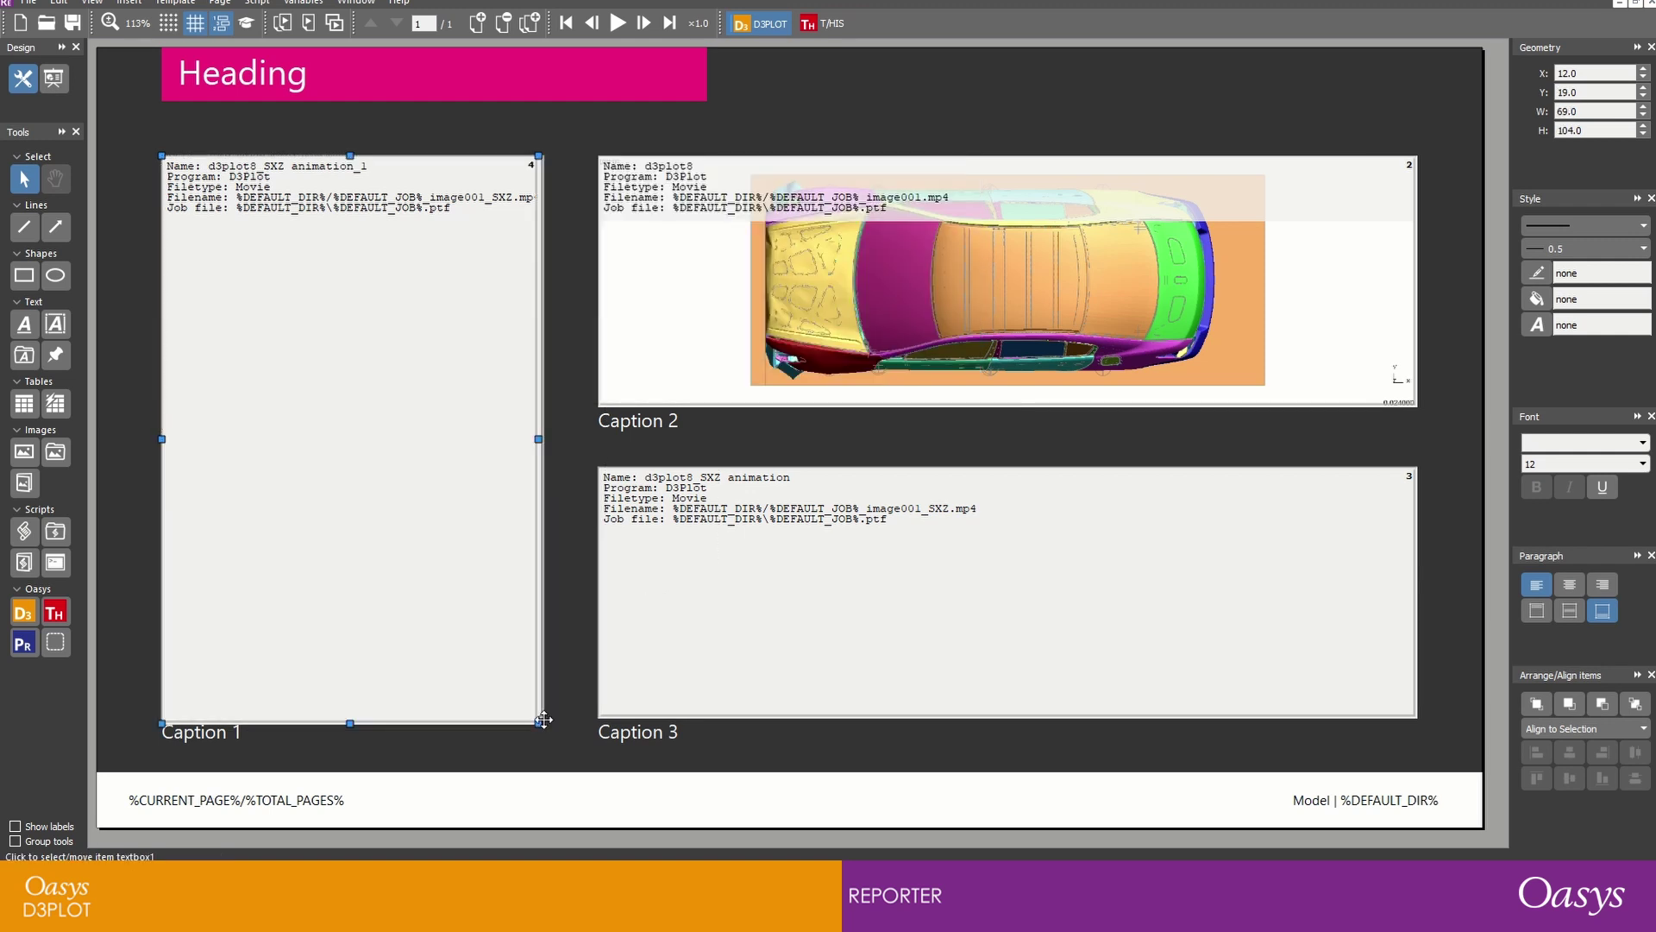
click(544, 655)
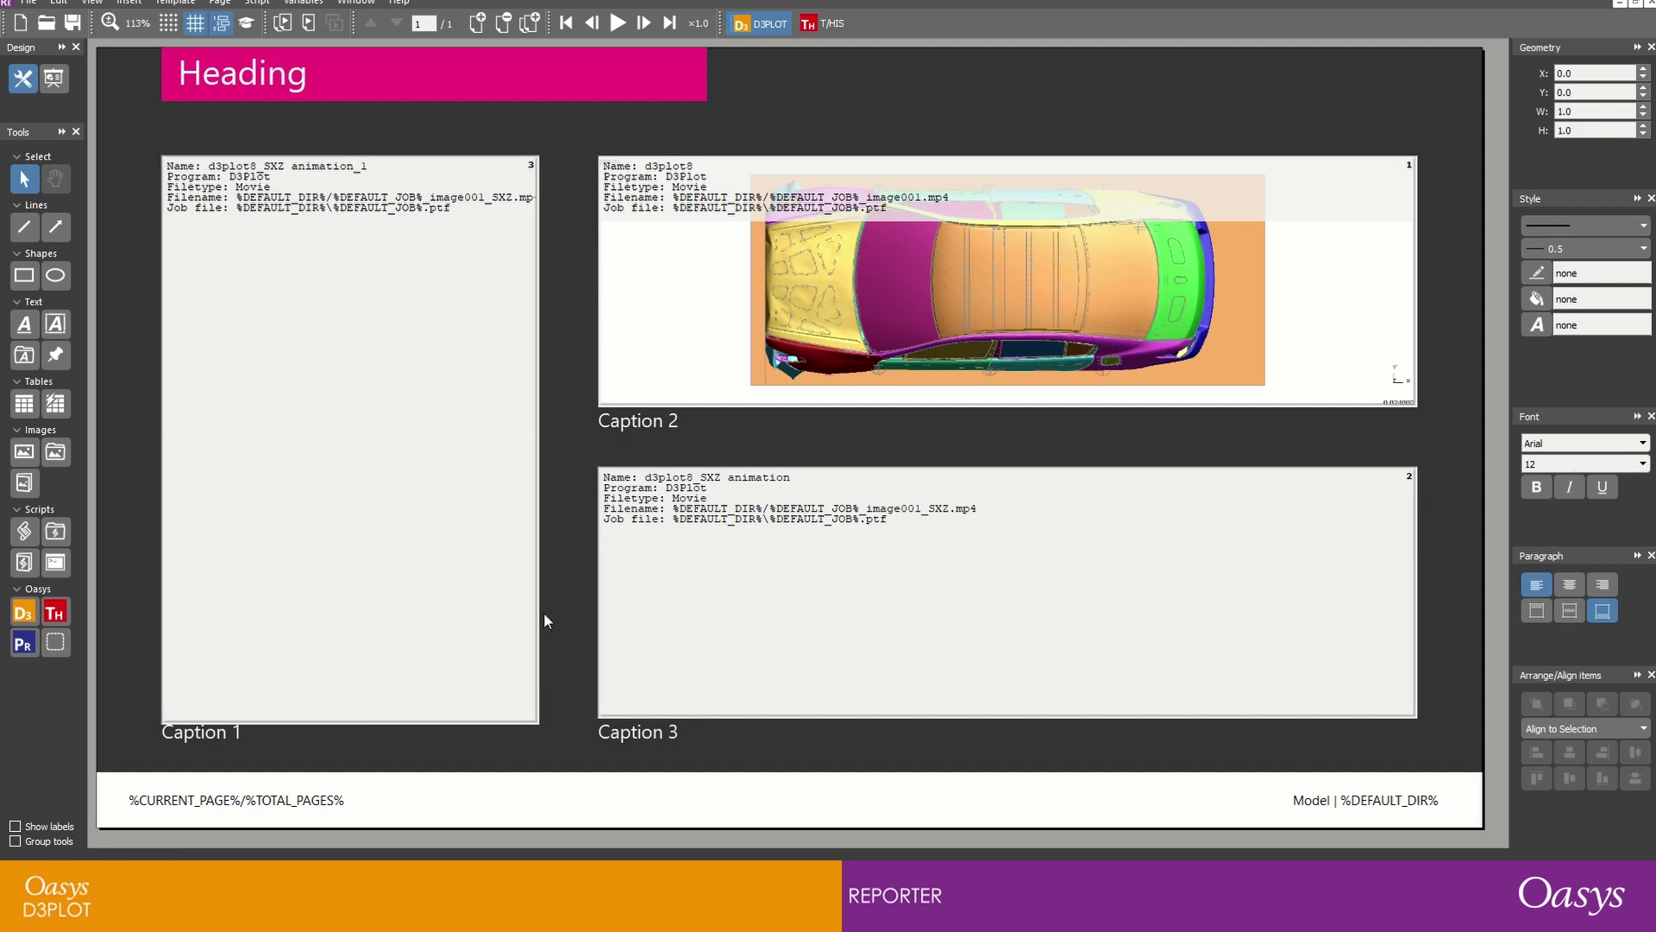
drag(538, 439, 566, 439)
Rename the Caption 1 copy d3plot8_SYZ animation_1, set its type to GIF, and make its movie file end in _image001_SYZ.gif
double_click(488, 349)
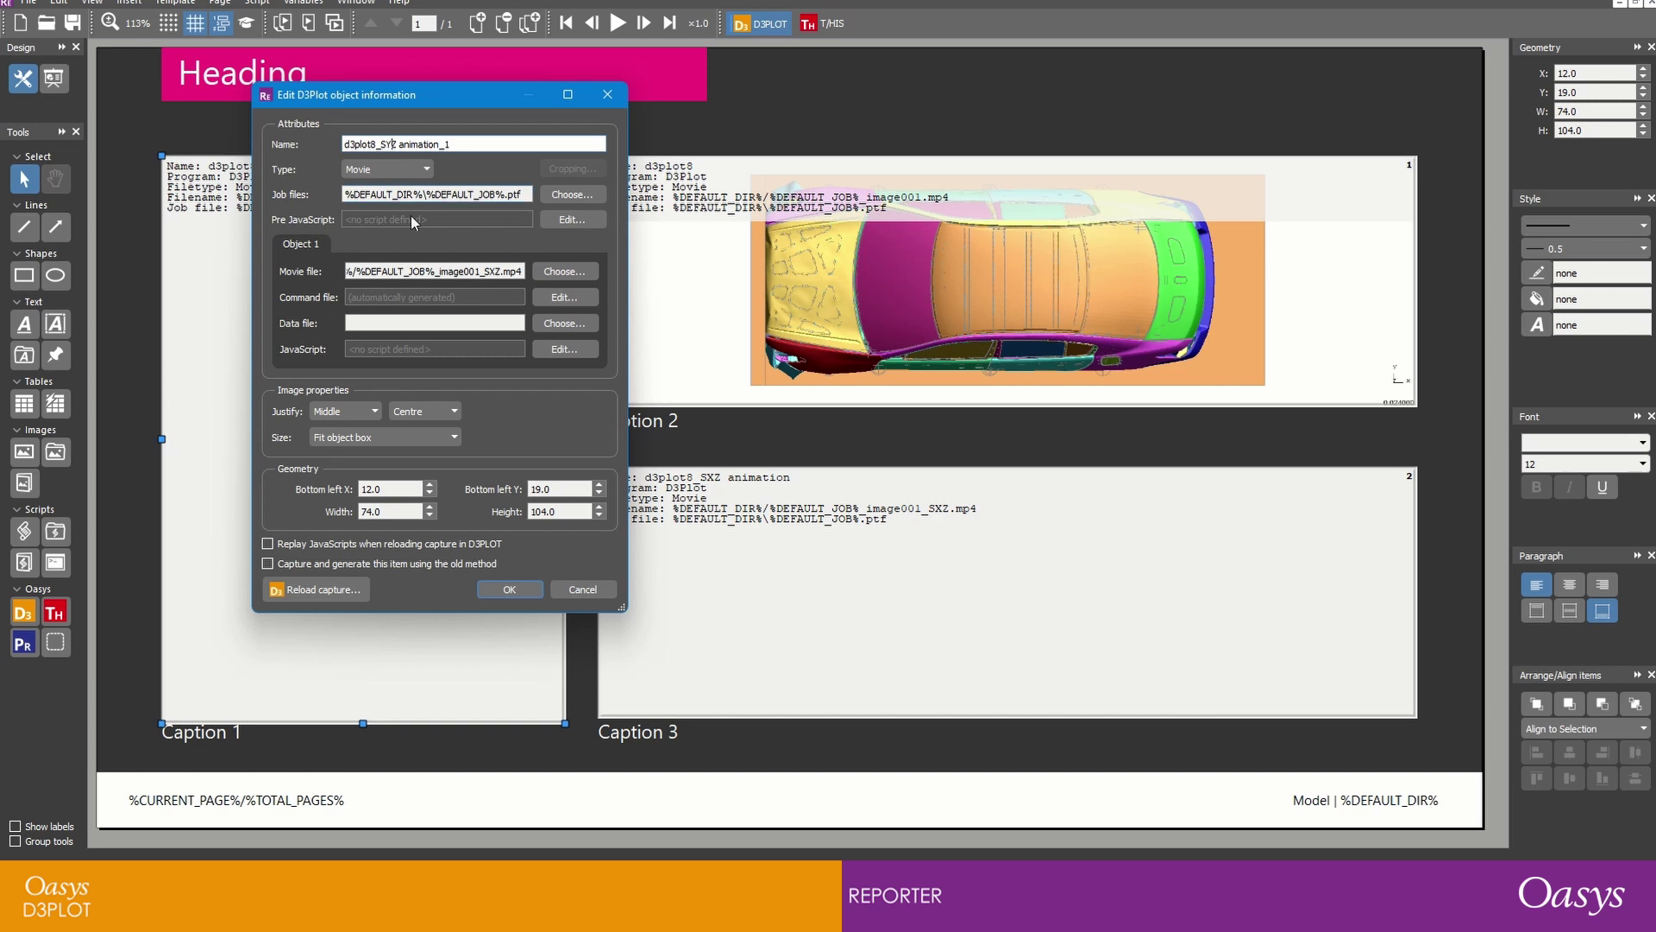
click(497, 270)
key(BackSpace)
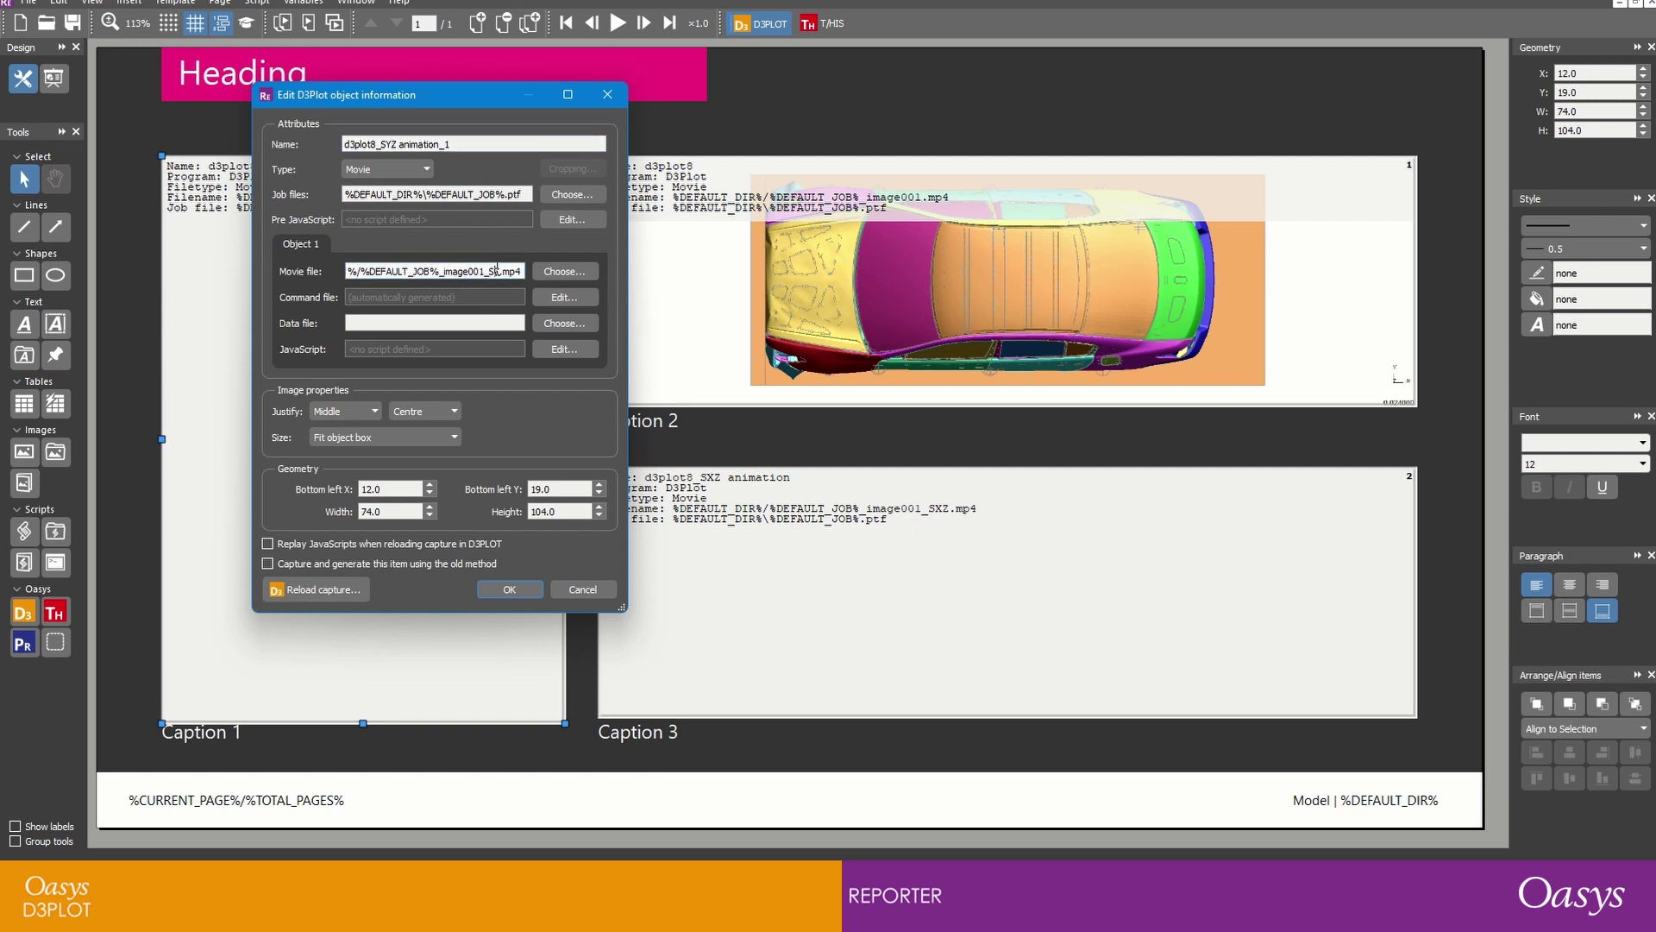
text(YZ)
click(389, 171)
click(369, 204)
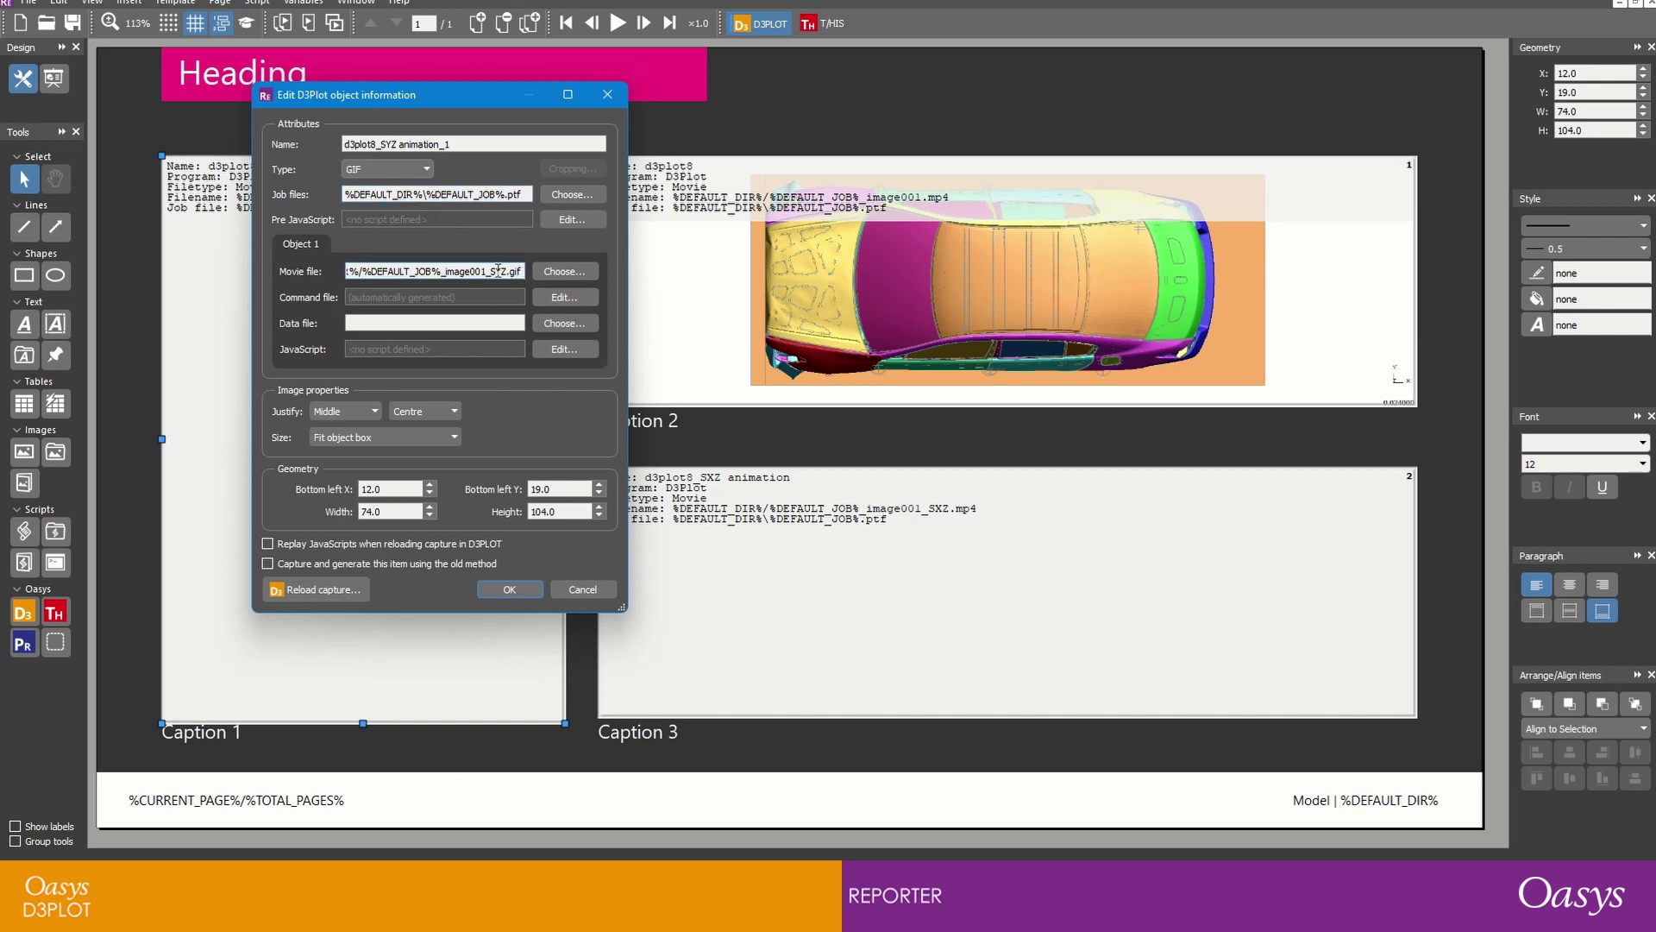
Change the Caption 1 item's command file text to syz and apply the item's edited settings
click(564, 297)
click(634, 306)
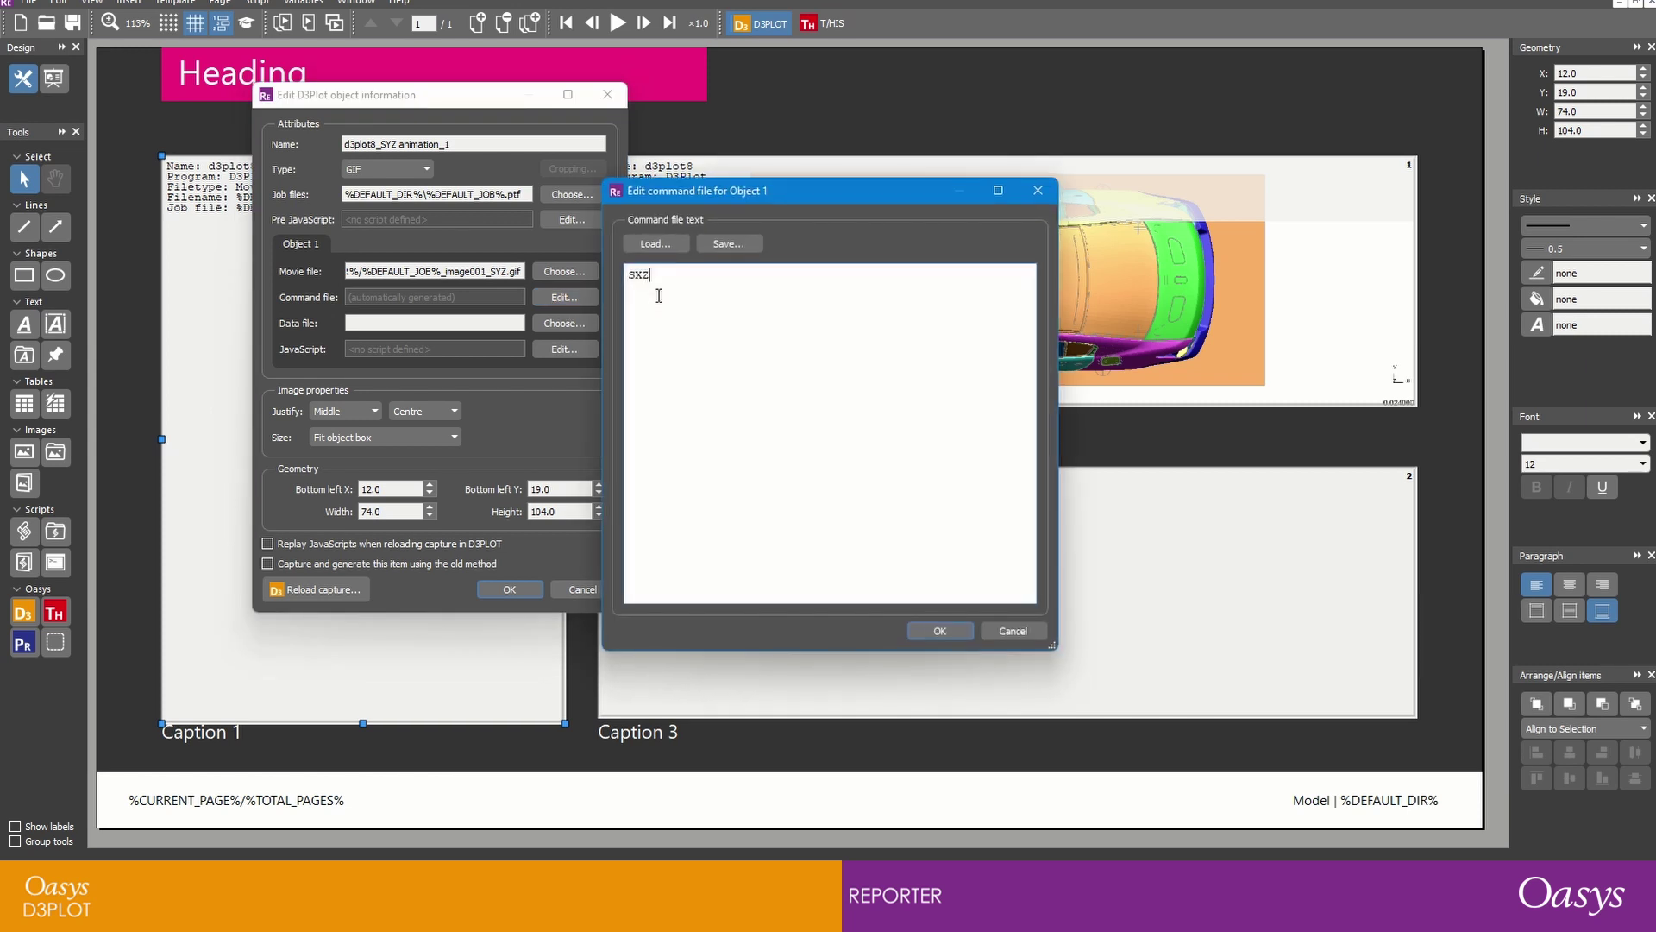
key(BackSpace)
key(BackSpace)
text(YZ)
click(914, 630)
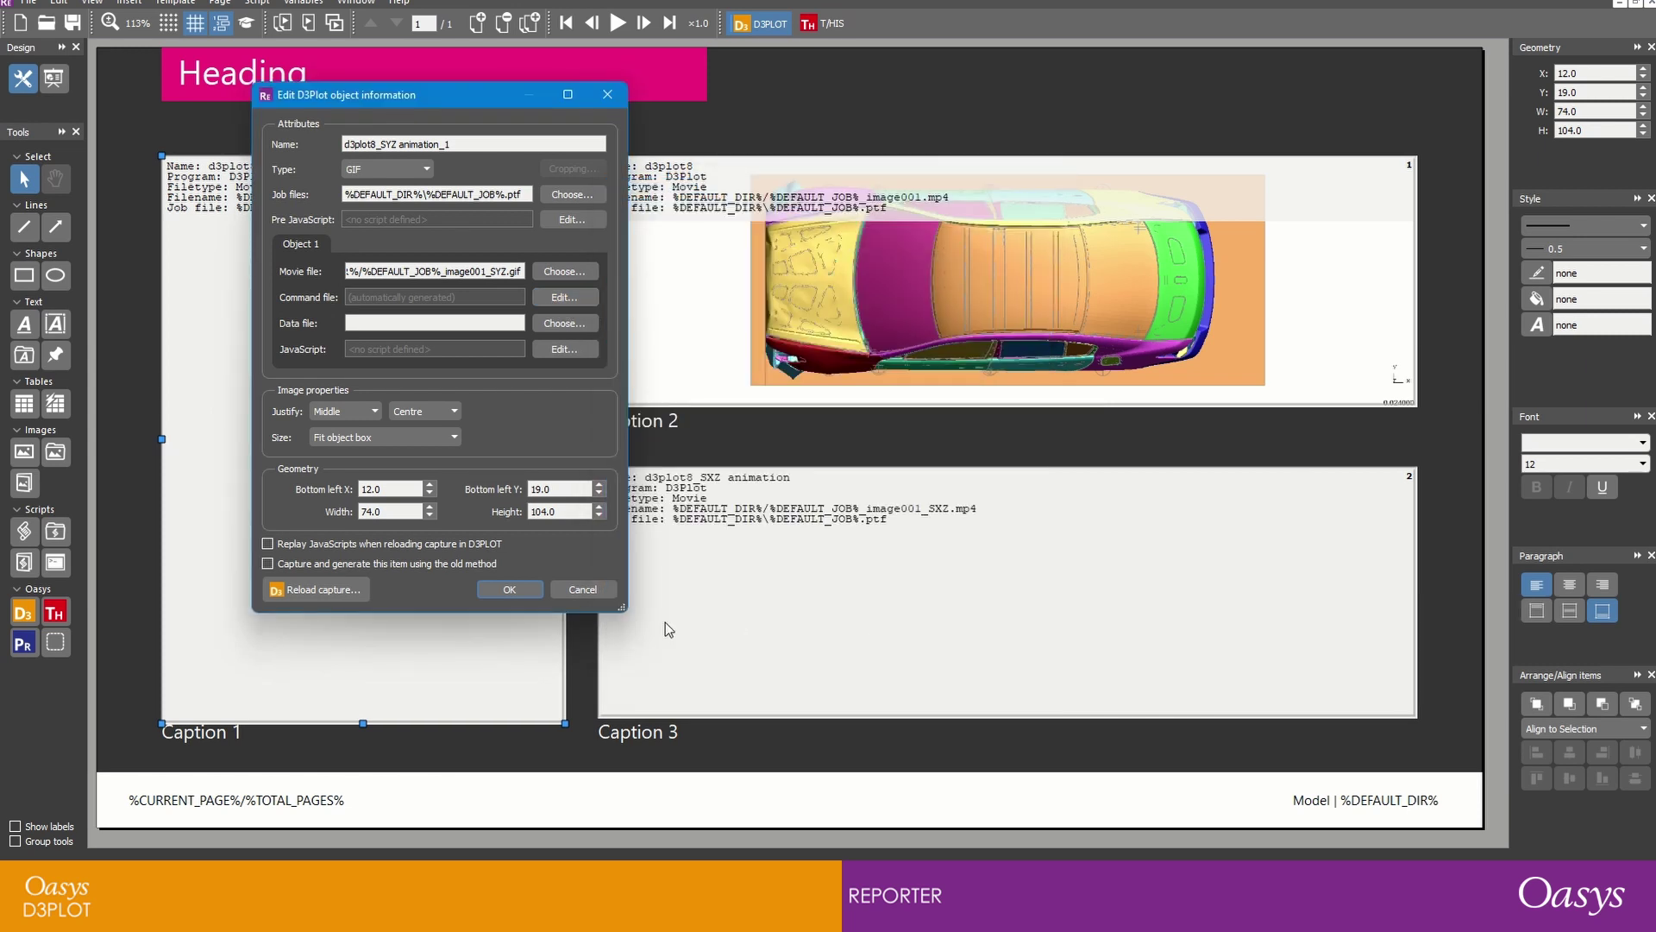
click(509, 590)
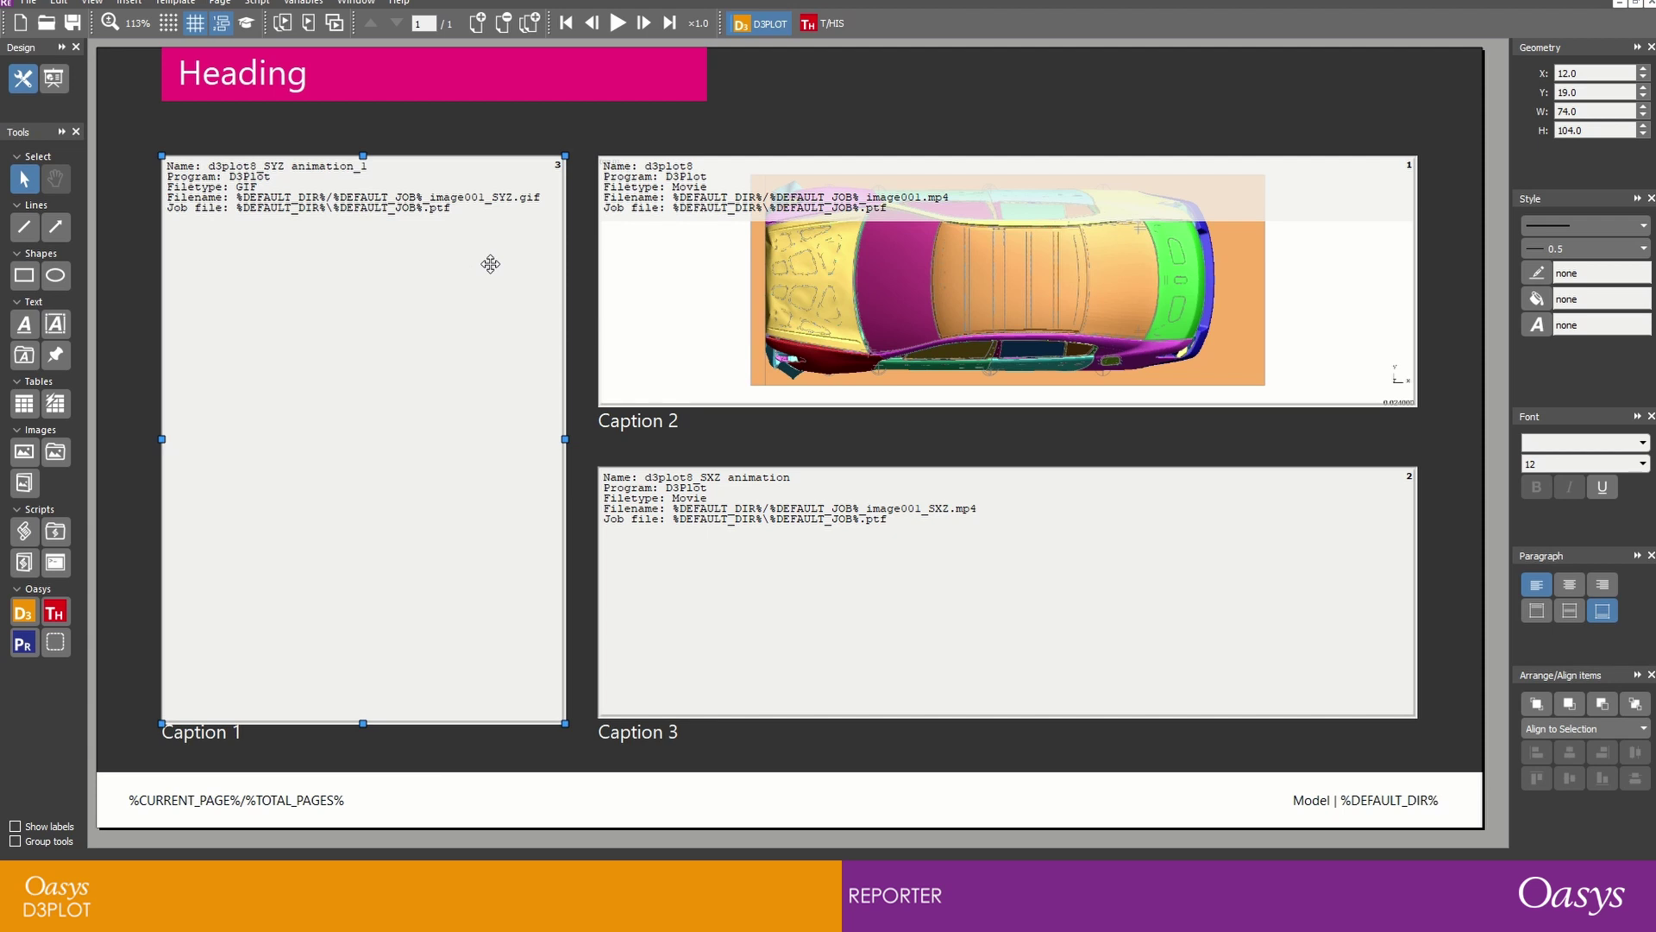
Generate the template page's items and play the animations above Captions 1, 2 and 3
click(308, 23)
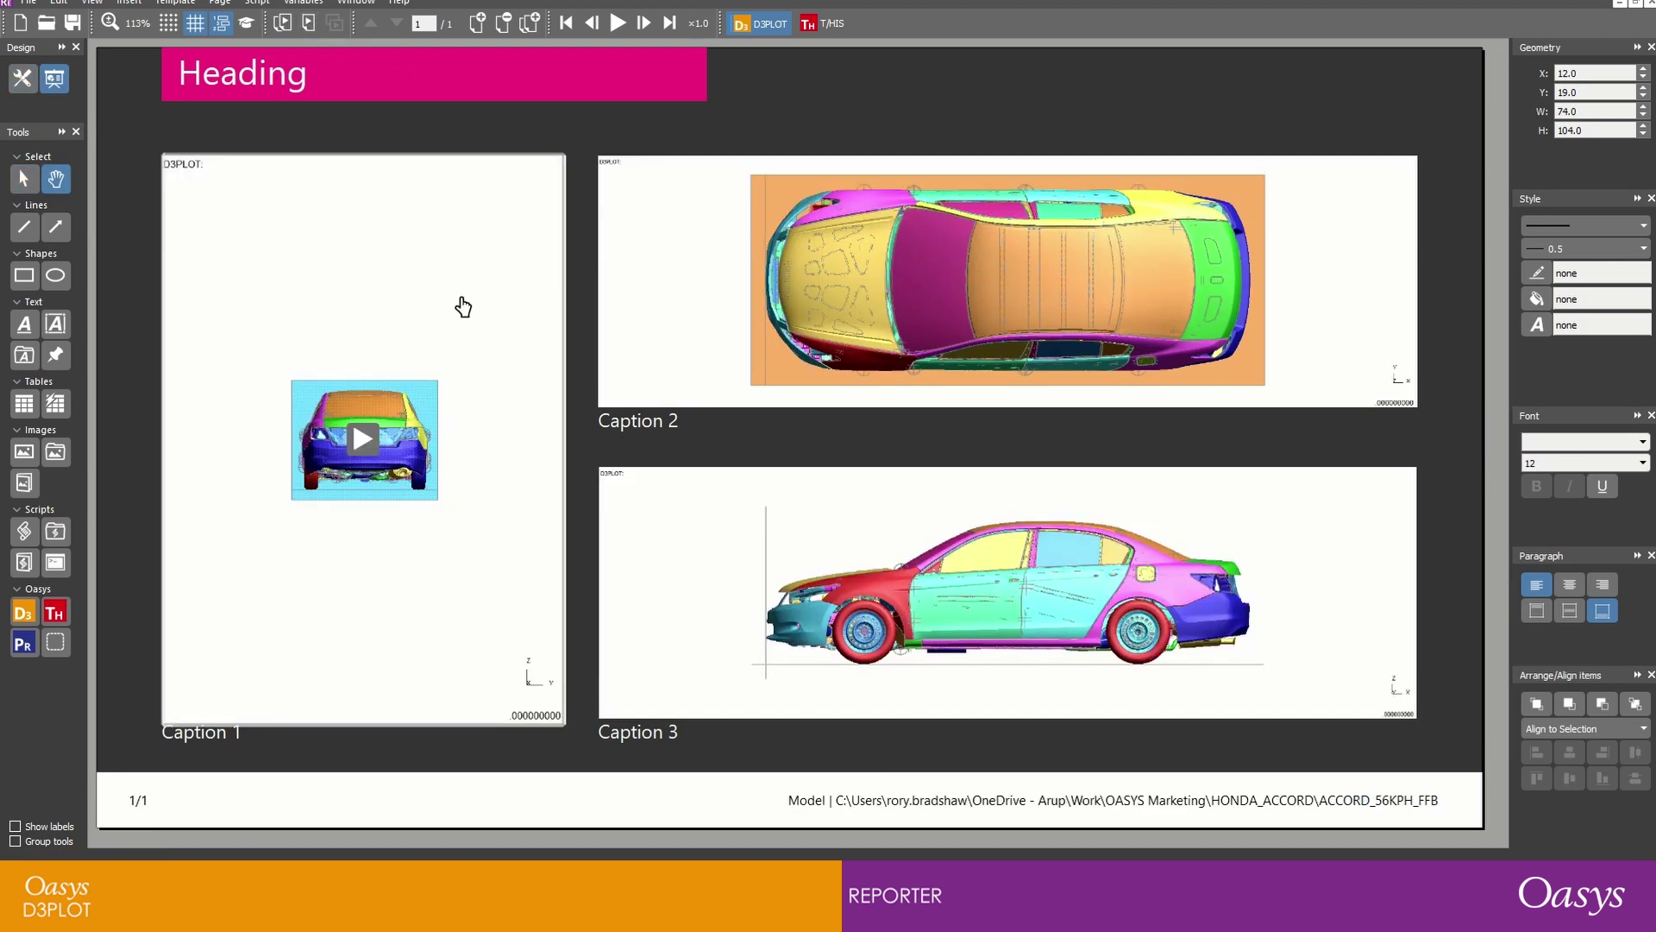
click(369, 447)
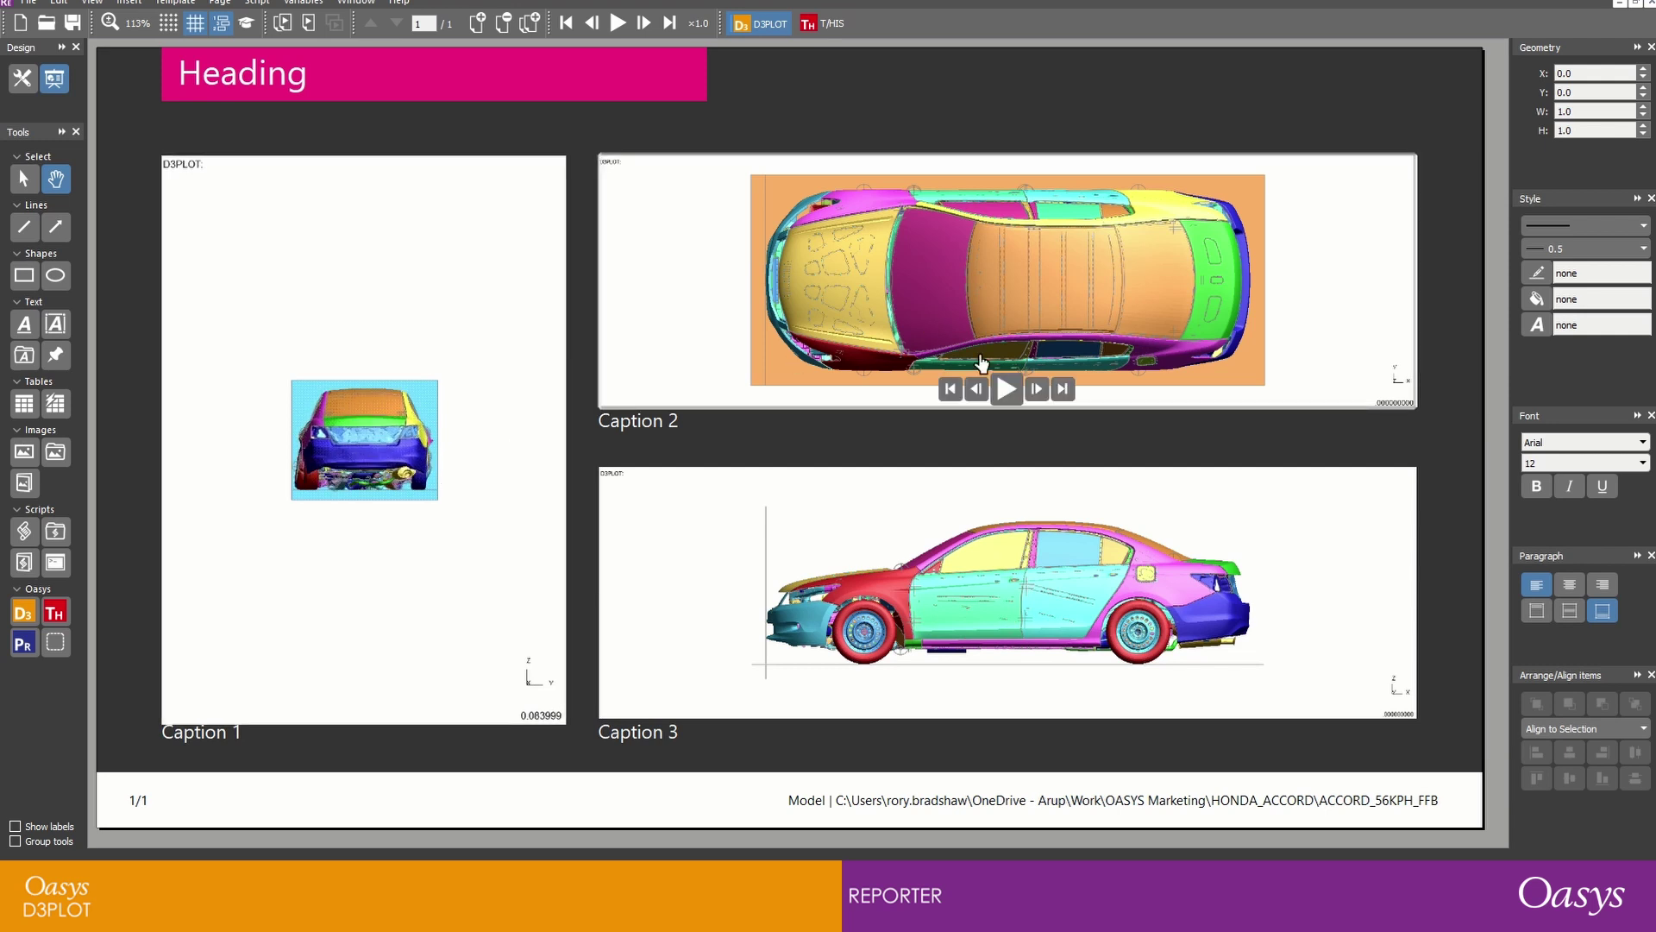
click(1006, 389)
mouse_move(961, 499)
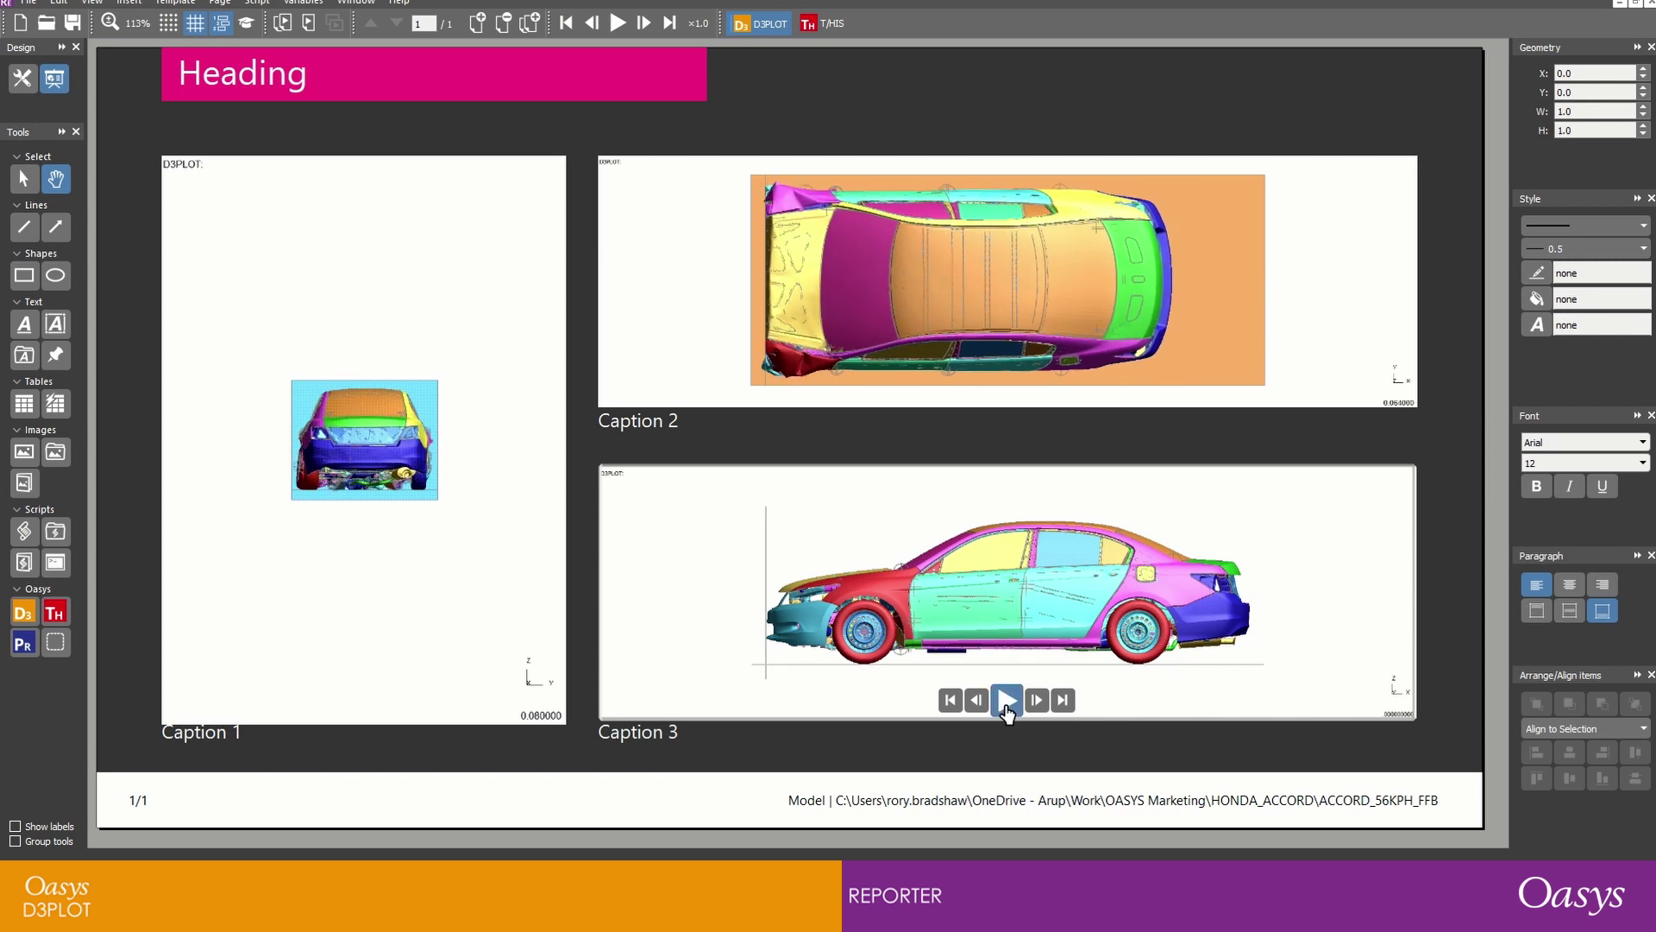
click(1006, 700)
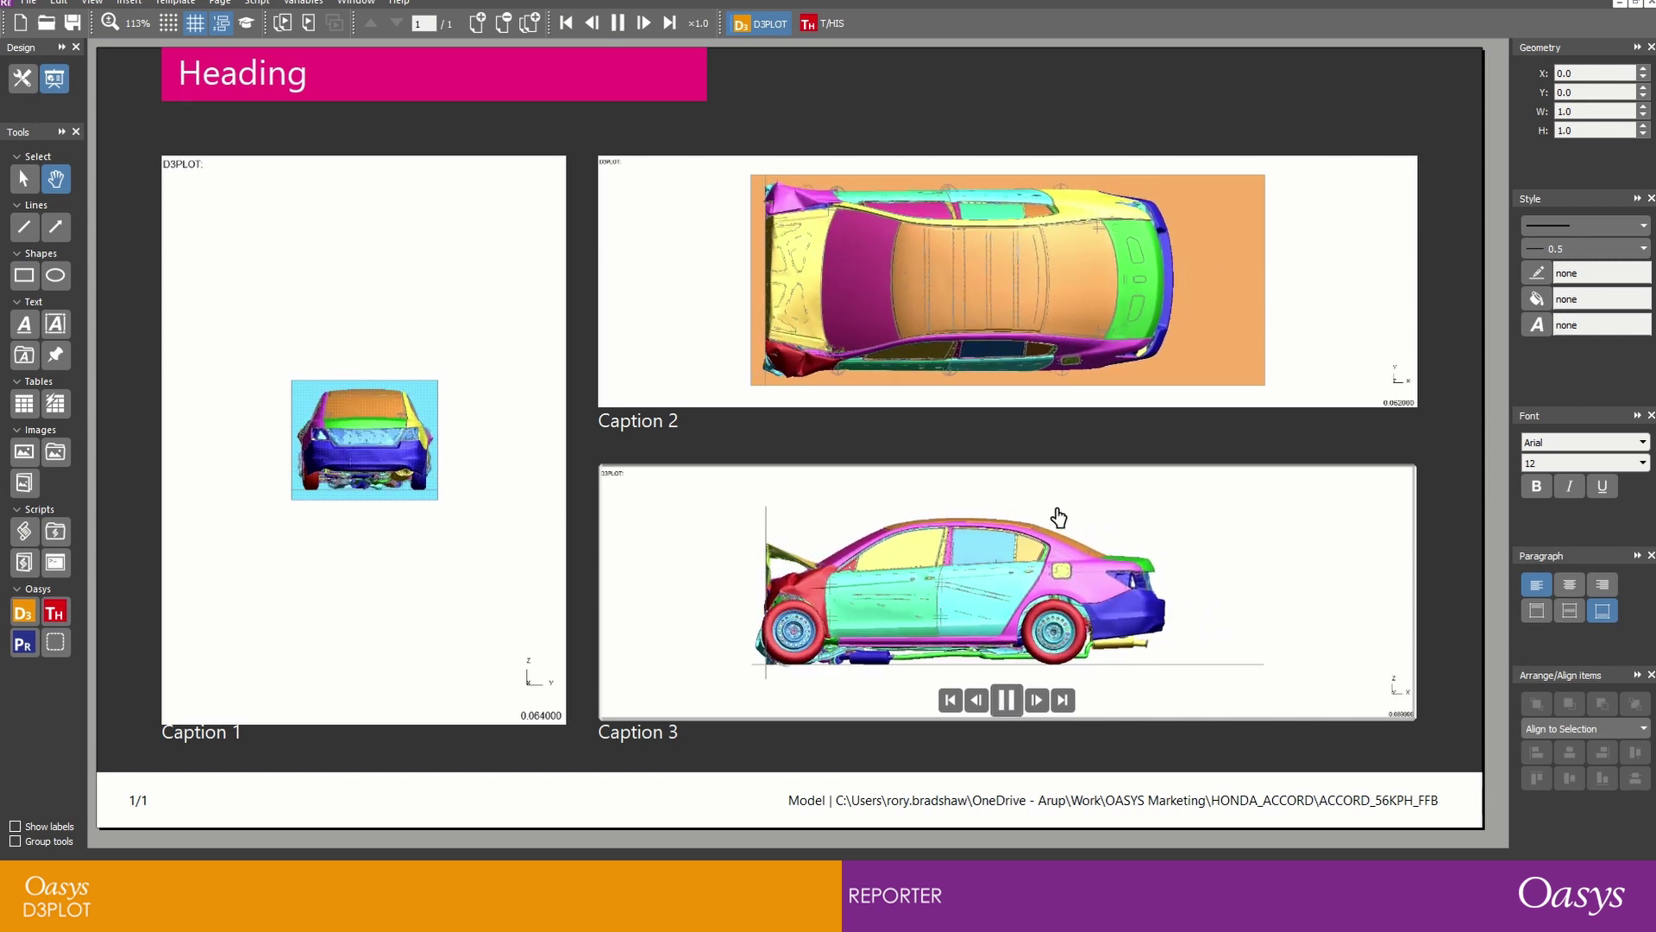